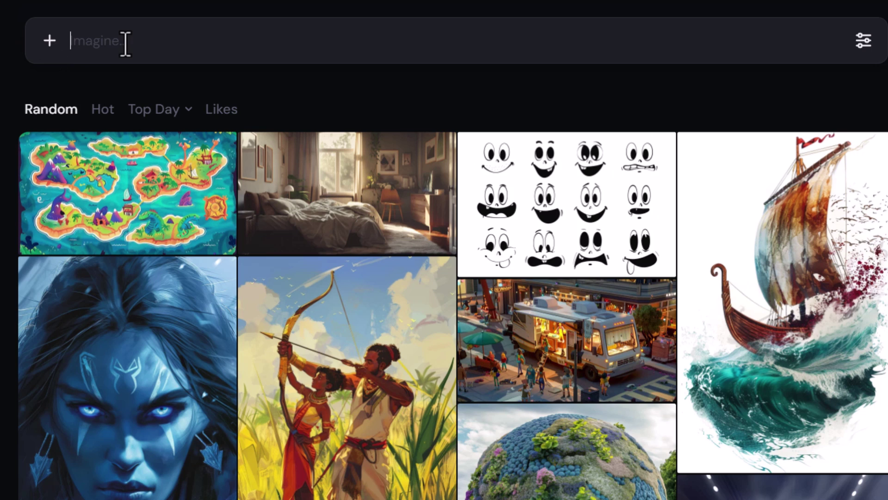
# - Generate portraits from the pasted prompt describing a red-bearded young man in a black suit
pyautogui.write('a young man with a red beard, villian features, bushy eyebrowes, dressed in black suit')
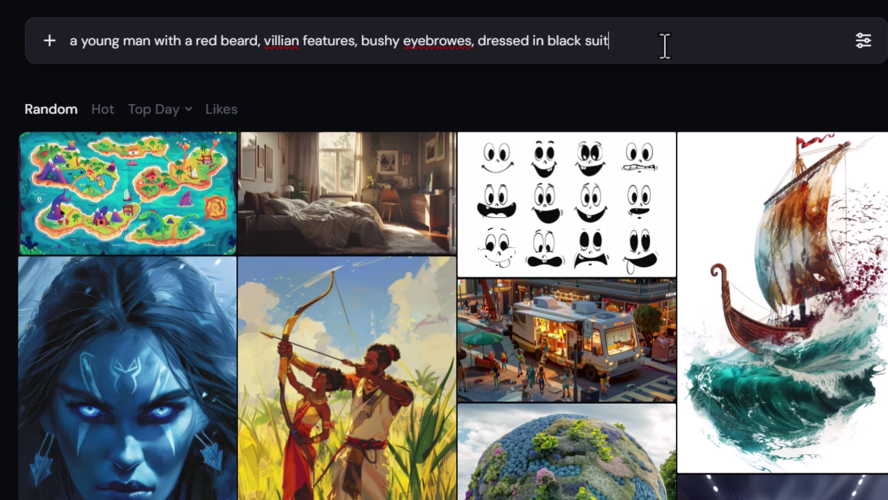
pyautogui.press('Return')
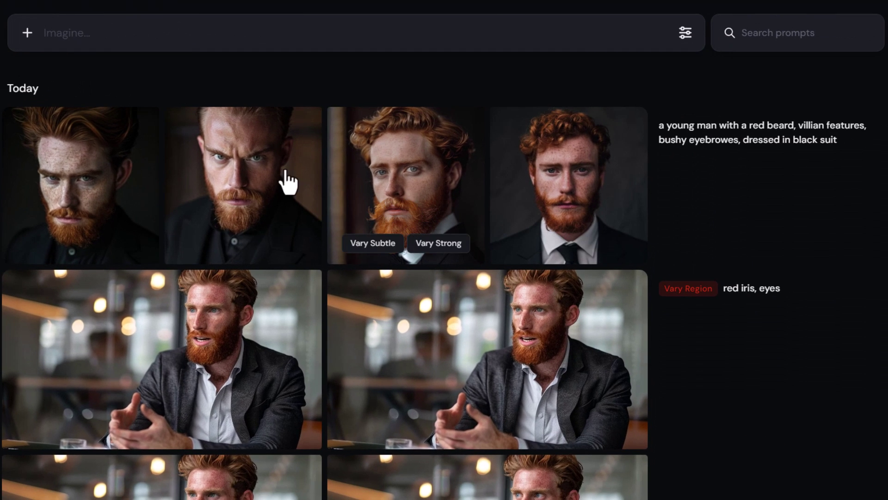
# - Zoom the second red-beard portrait out 2x and attach the fourth zoomed result as an image
pyautogui.click(238, 157)
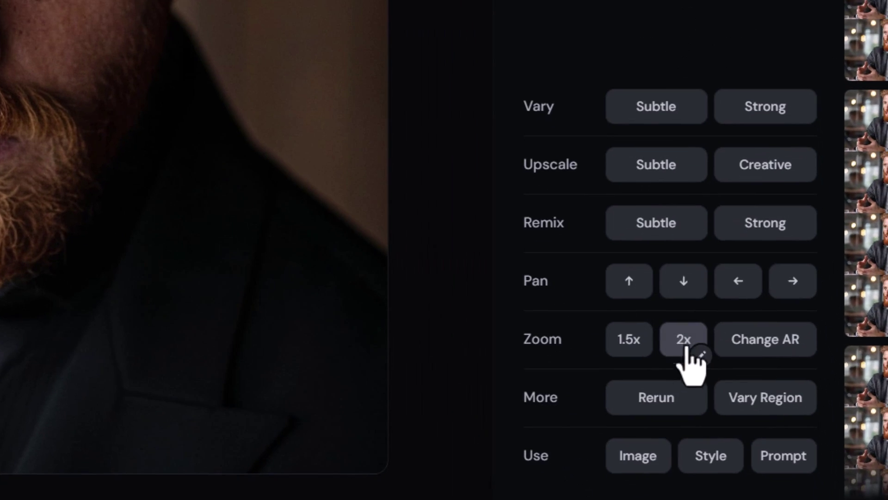
pyautogui.click(686, 343)
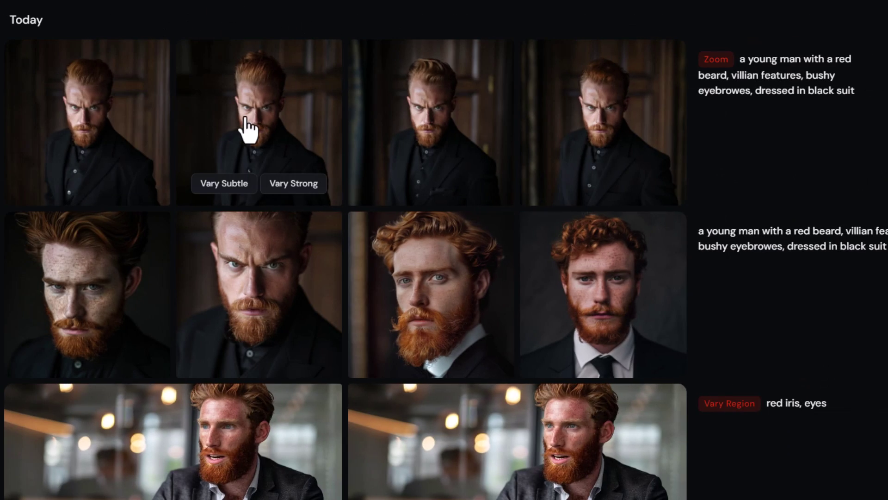
pyautogui.click(588, 152)
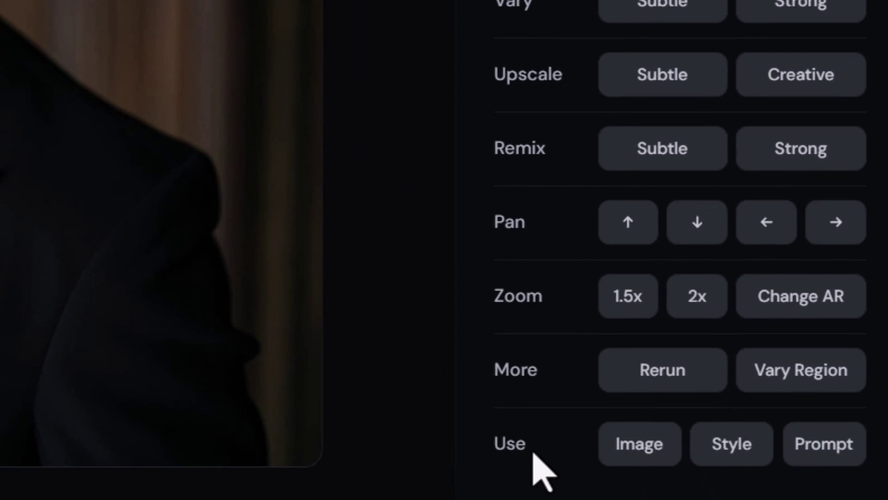
pyautogui.click(661, 455)
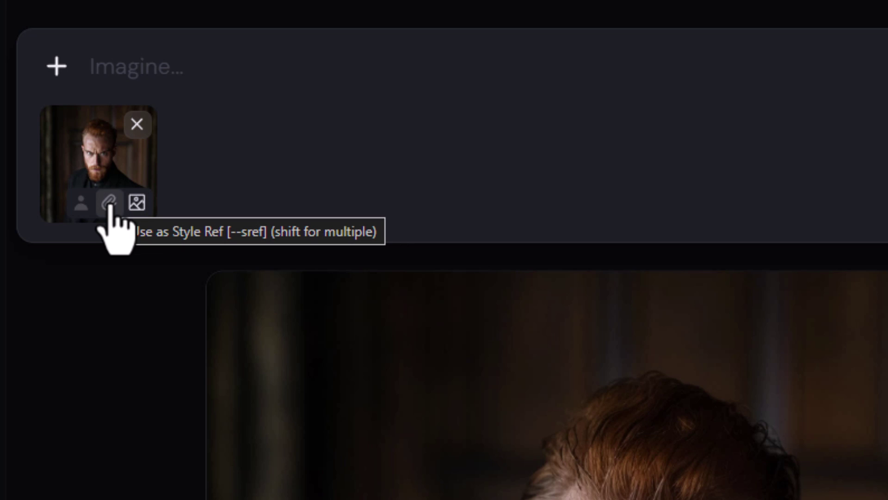
# - Use the attached portrait as a character reference to generate the fast-food takeaway counter scene
pyautogui.click(76, 207)
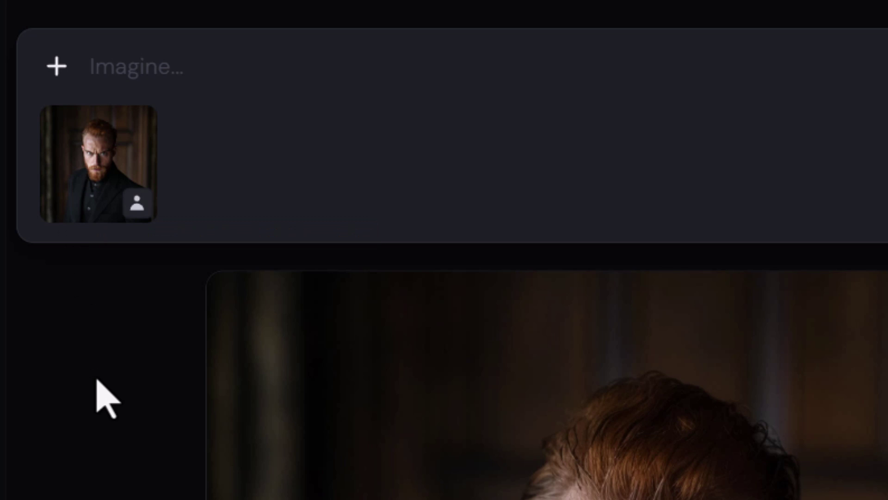
pyautogui.click(133, 65)
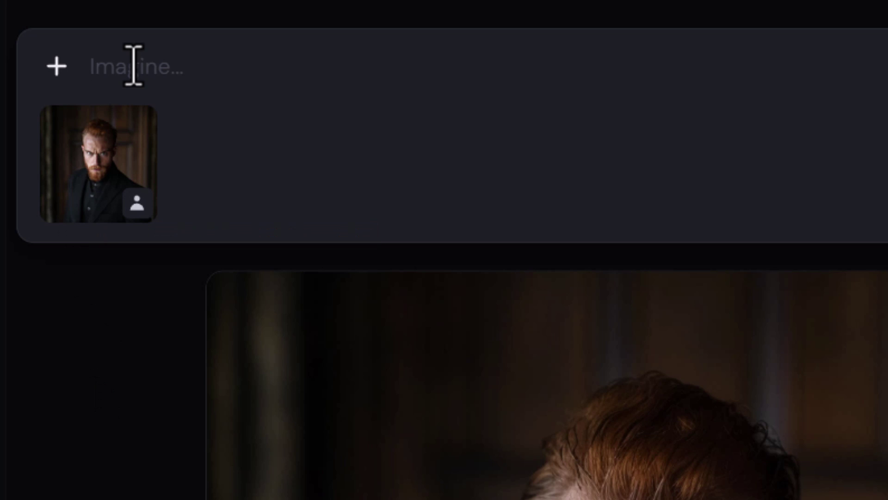
pyautogui.write('a man serving a customer at a fast food takeaway shop')
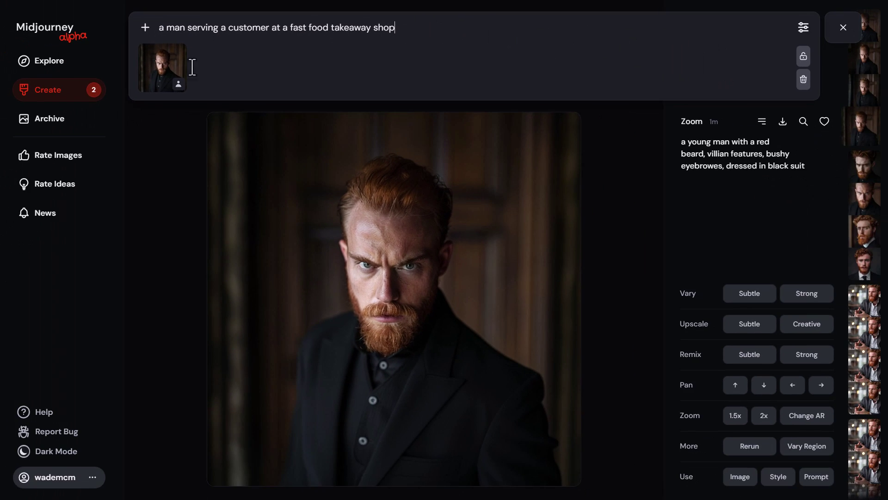
pyautogui.press('Return')
pyautogui.click(69, 130)
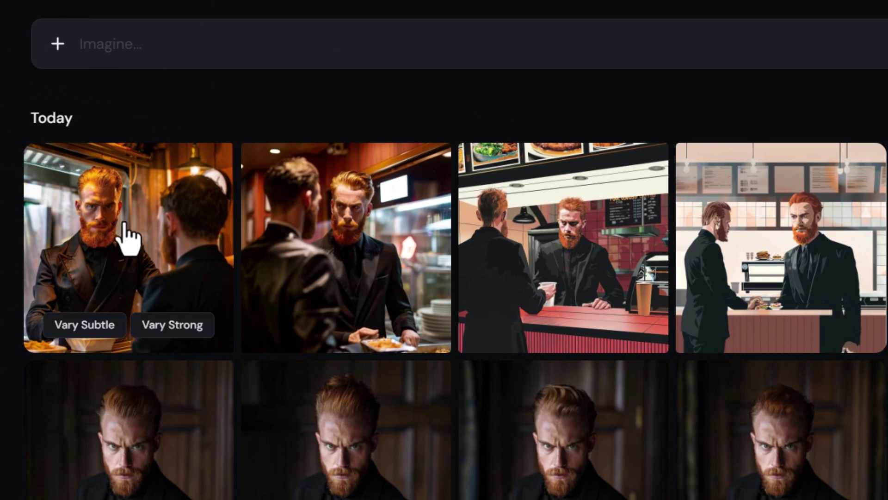
pyautogui.click(119, 236)
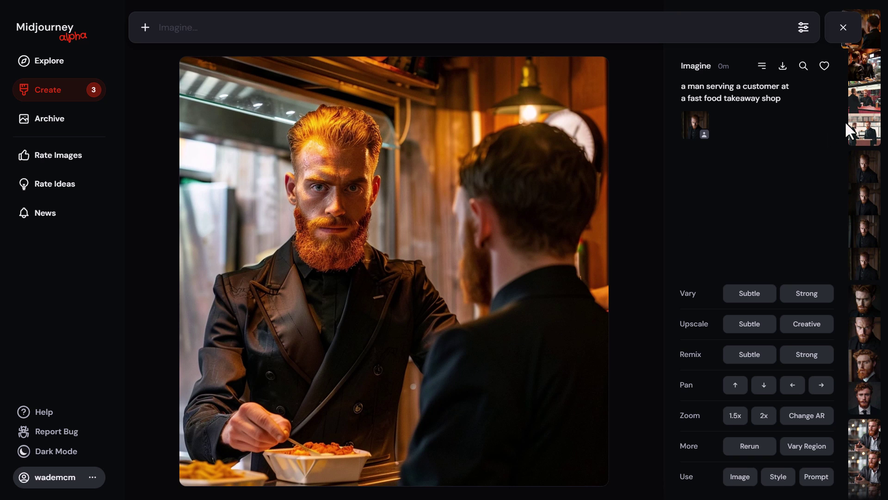
pyautogui.click(873, 69)
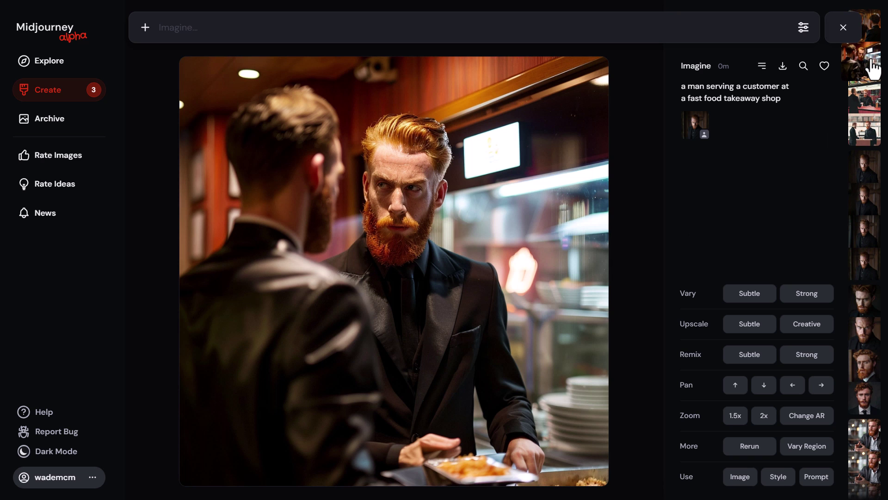
pyautogui.click(872, 109)
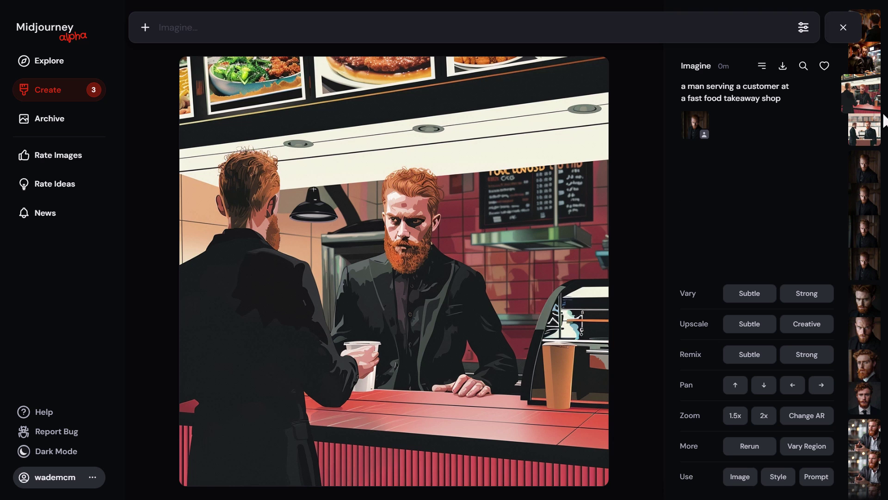
pyautogui.click(869, 139)
pyautogui.press('Up')
pyautogui.press('Up')
pyautogui.press('Up')
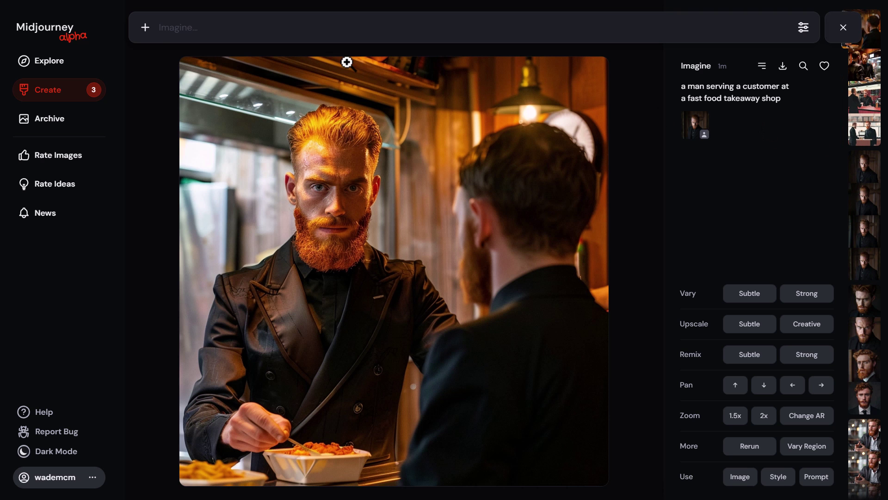
pyautogui.click(842, 30)
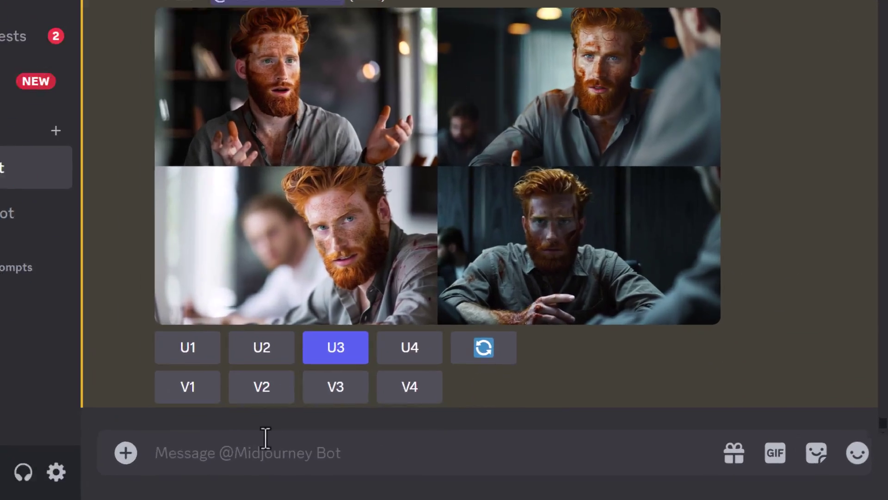
# - Rerun the villain prompt via Discord /imagine with 'red' replaced by 'blond'
pyautogui.write('/imagine')
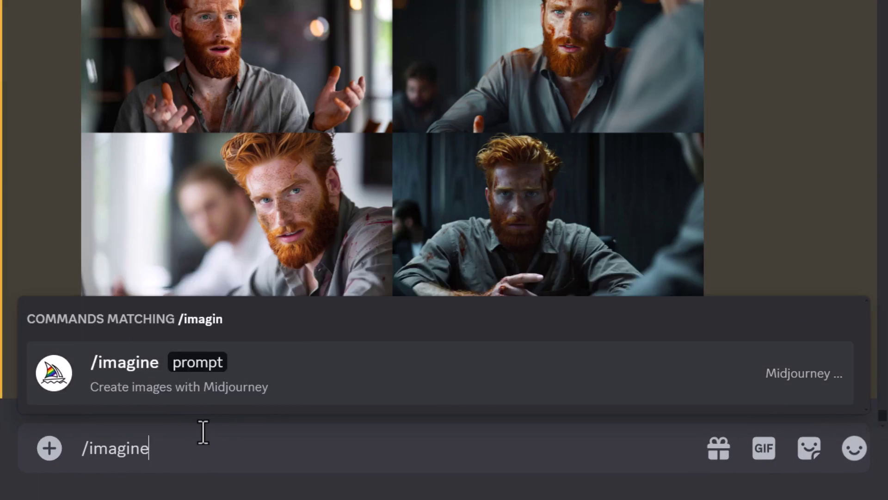
pyautogui.press('Tab')
pyautogui.write('a young man with a red beard, villian features, bushy eyebrowes, dressed in black suit')
pyautogui.moveTo(338, 430); pyautogui.dragTo(314, 433)
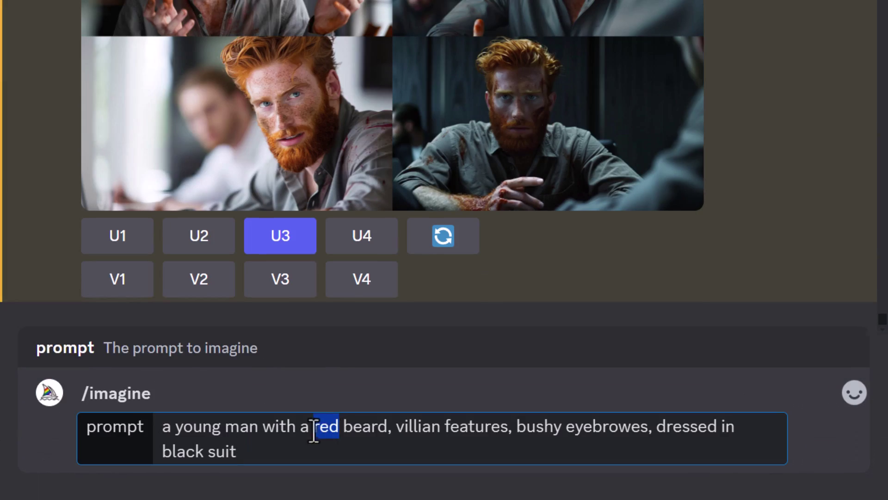
pyautogui.write('blond')
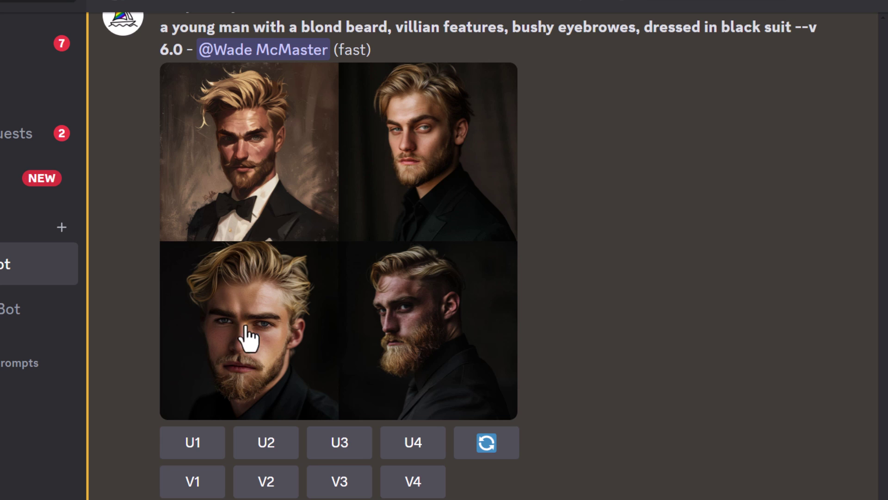
# - Upscale the third blond portrait (U3) and copy its full-size image link
pyautogui.click(340, 442)
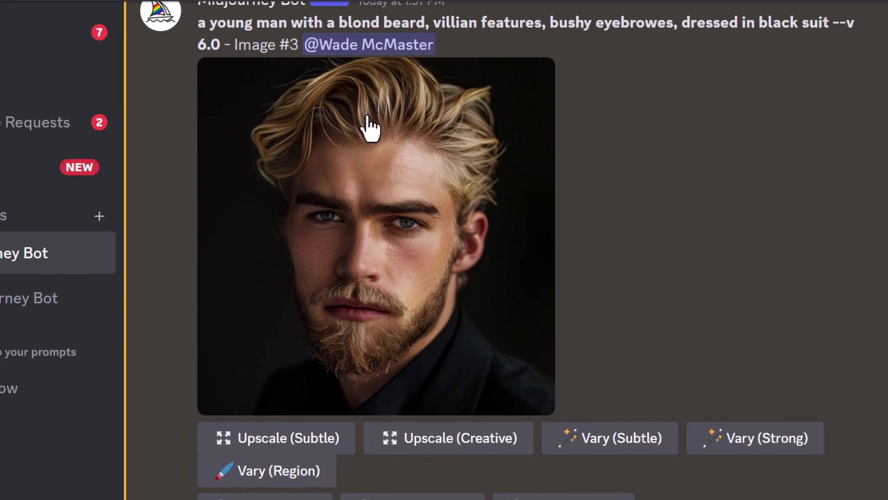
pyautogui.click(330, 129)
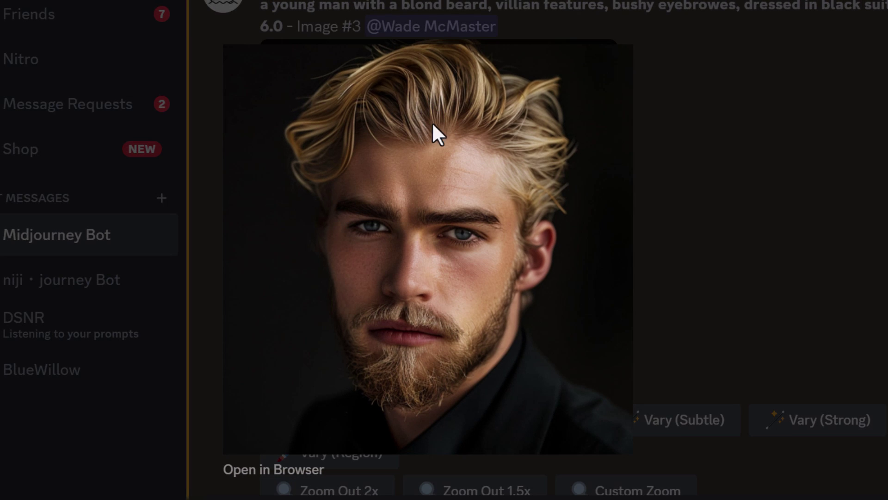
pyautogui.rightClick(262, 475)
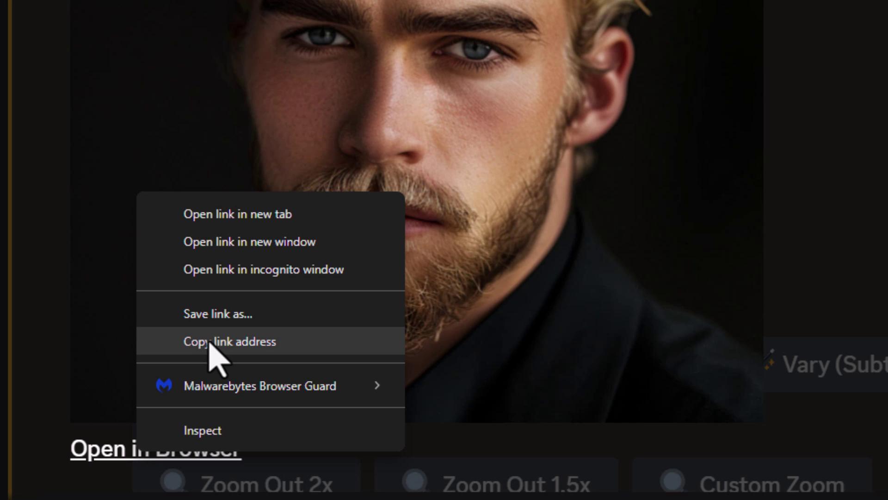
pyautogui.click(211, 342)
pyautogui.press('Escape')
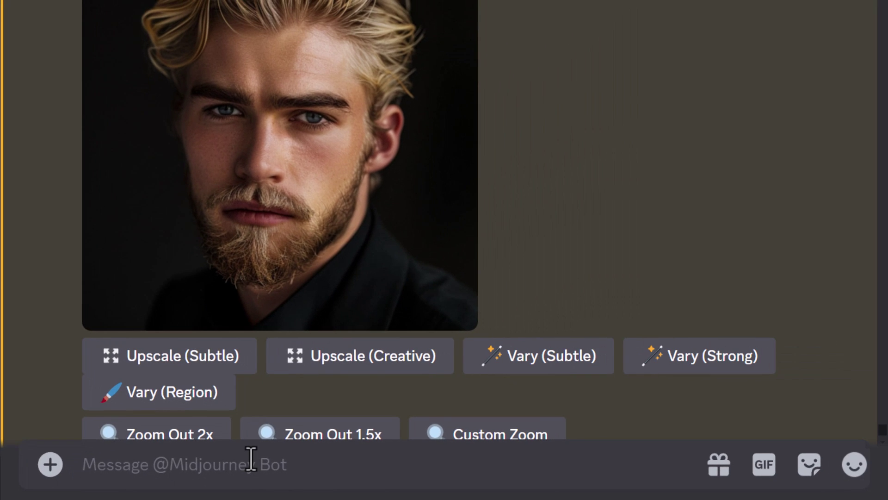
# - Write the 'a man practicing karate' prompt with --cref and the pasted blond character URL
pyautogui.write('/ima')
pyautogui.press('Tab')
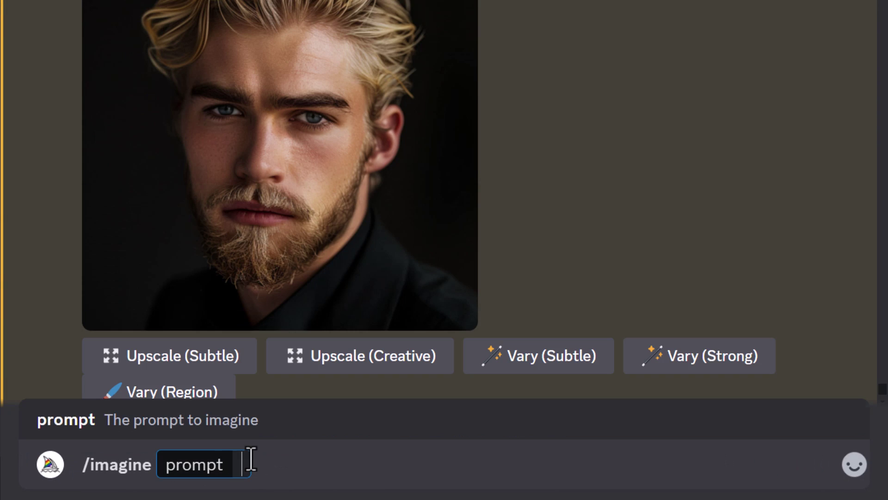
pyautogui.hotkey('ctrl', 'v')
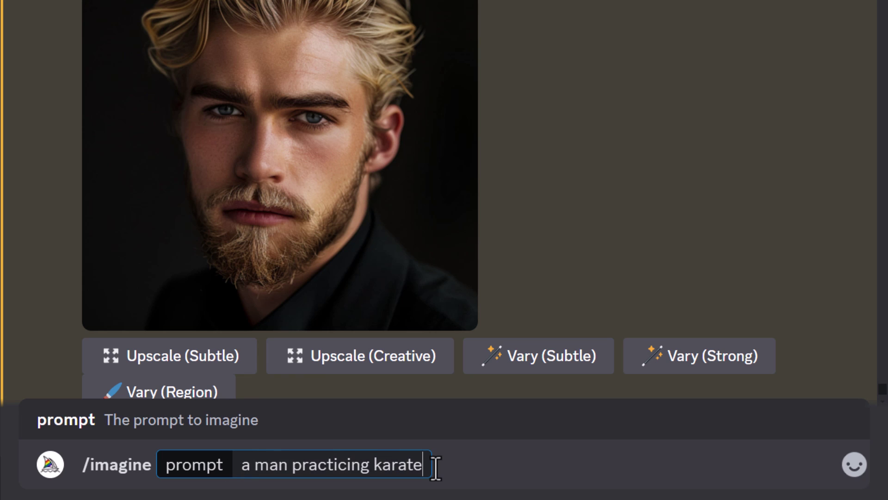
pyautogui.write('--cref')
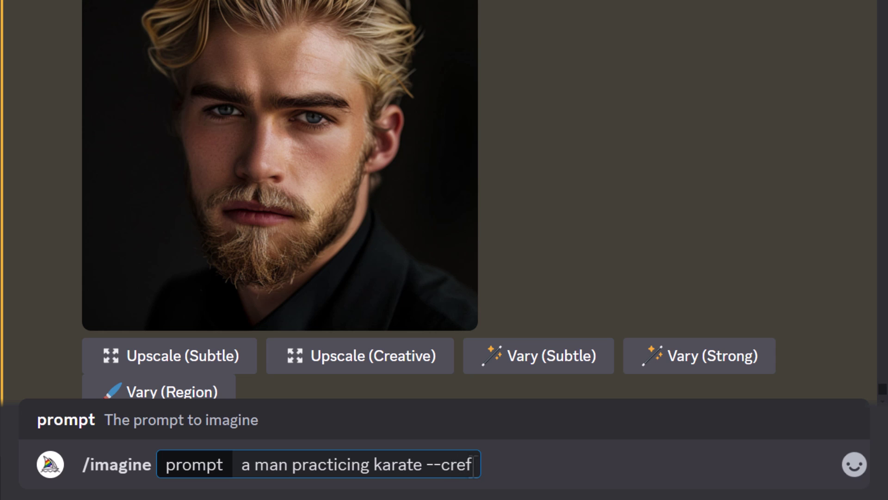
pyautogui.rightClick(475, 464)
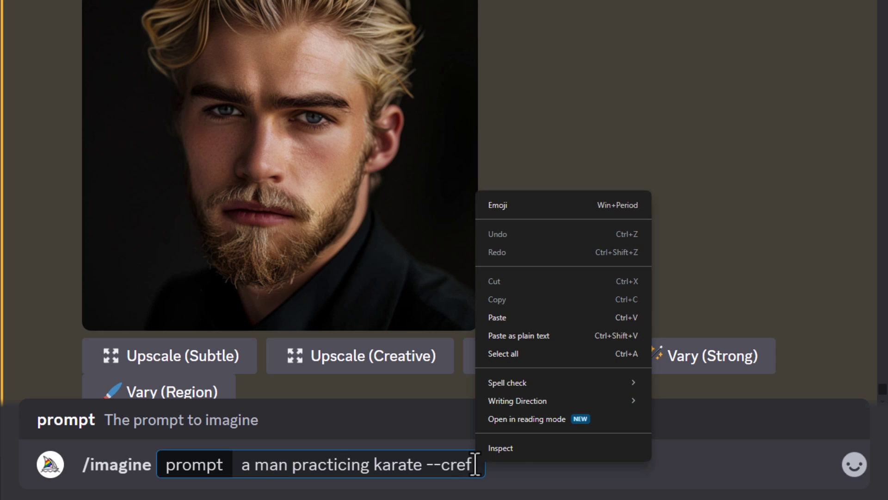
pyautogui.click(525, 320)
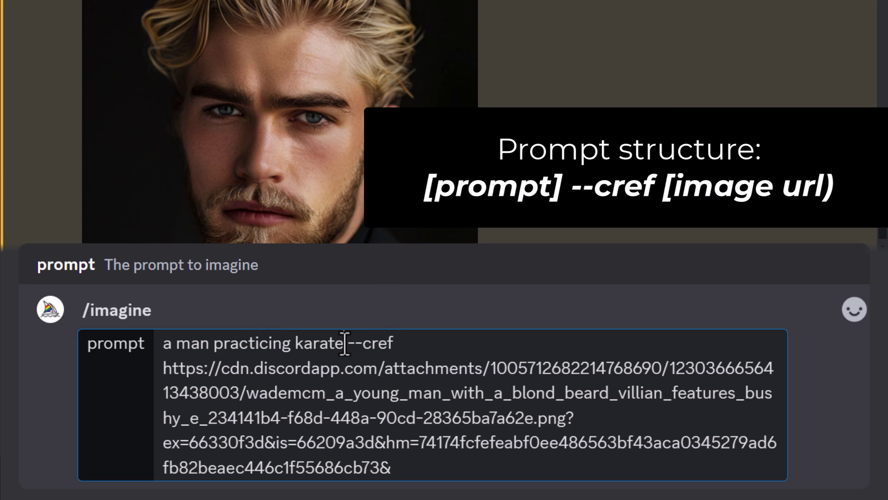
# - Copy the --cref and image URL text from the prompt for reuse
pyautogui.moveTo(344, 343); pyautogui.dragTo(424, 466)
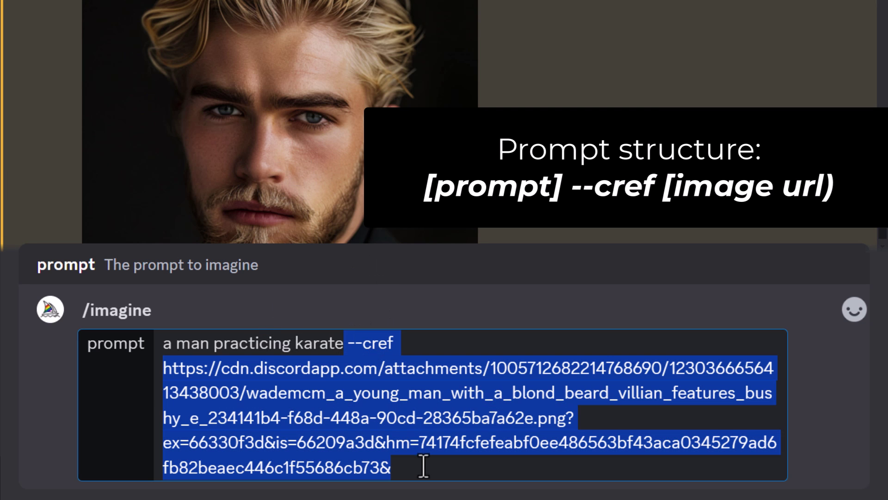
pyautogui.rightClick(371, 372)
pyautogui.click(410, 131)
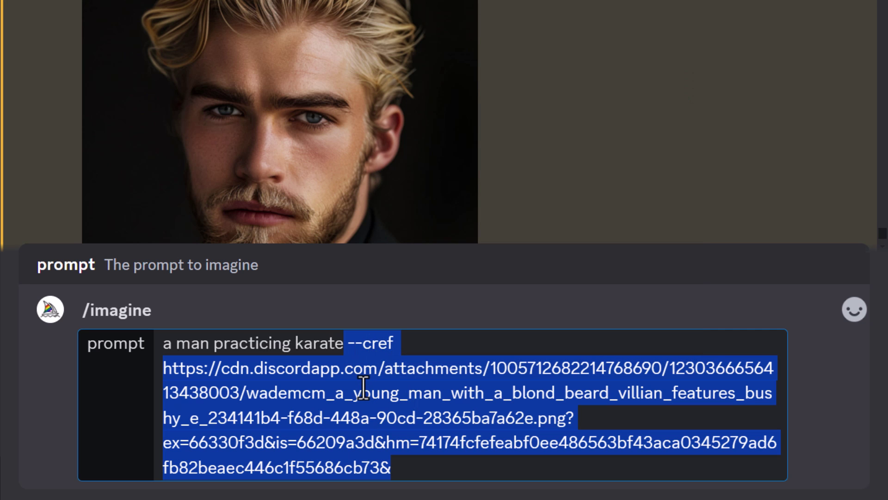
pyautogui.press('Left')
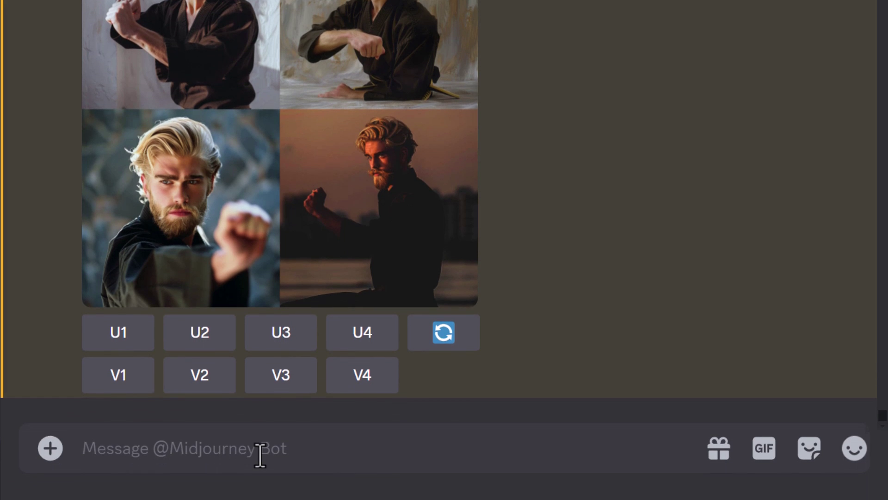
# - Create the custom option 'blondy' with /prefer option set, its value being --cref plus the URL
pyautogui.write('/prefer')
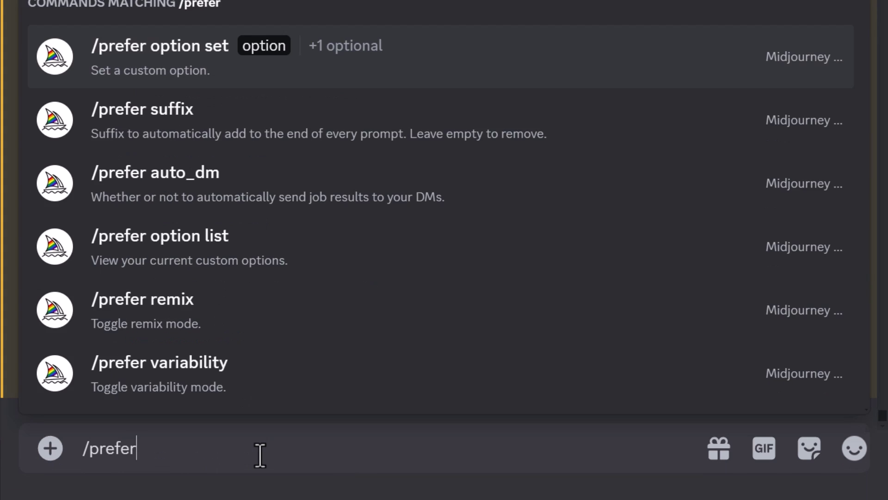
pyautogui.write(' option set')
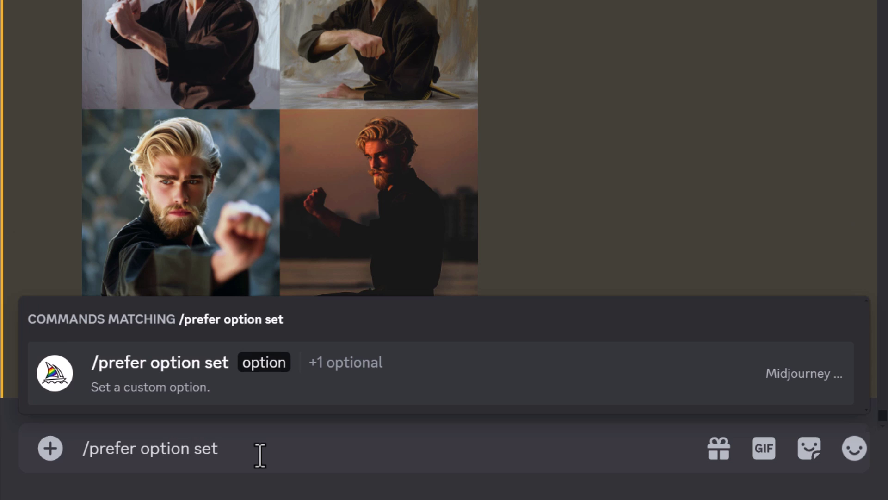
pyautogui.press('Return')
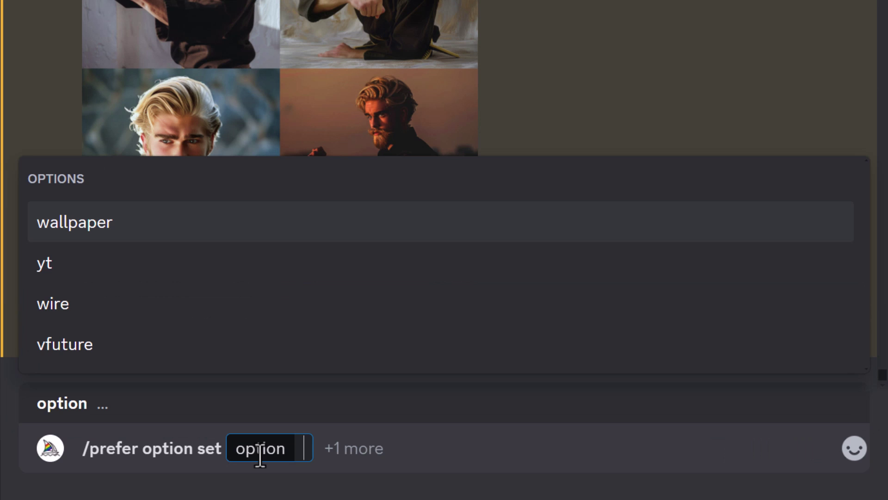
pyautogui.write('blondy')
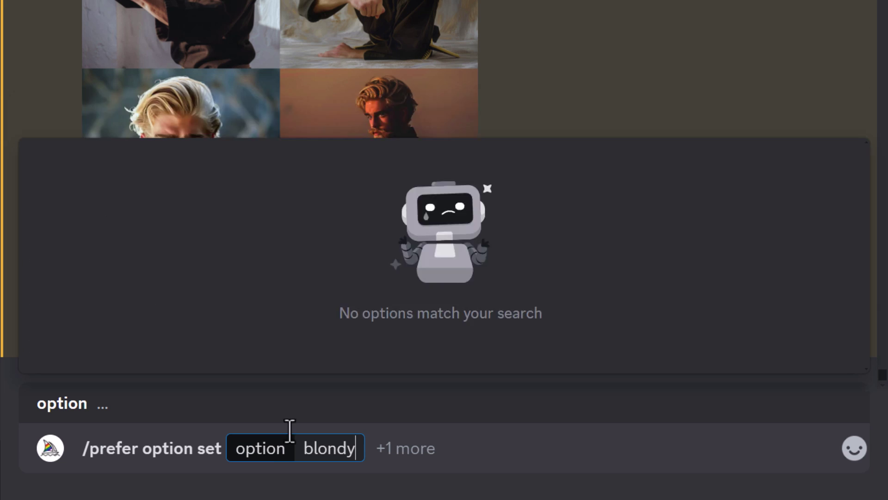
pyautogui.press('Tab')
pyautogui.click(201, 363)
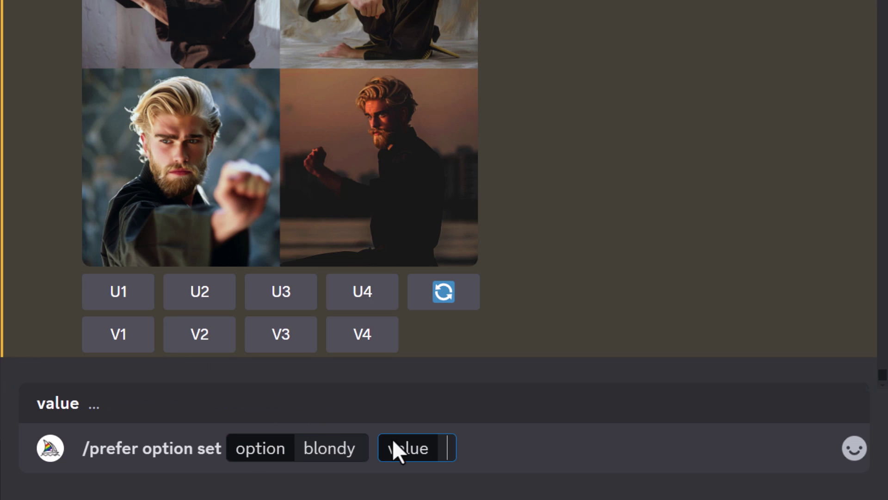
pyautogui.rightClick(444, 451)
pyautogui.click(477, 301)
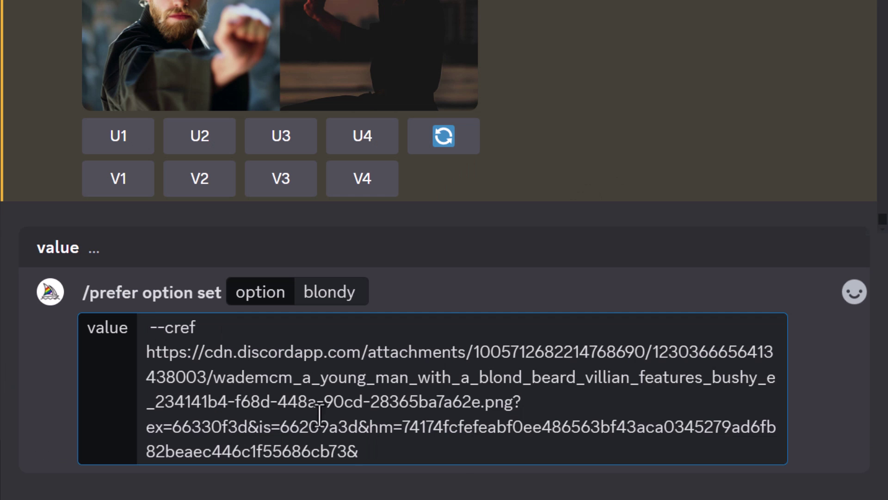
pyautogui.press('Return')
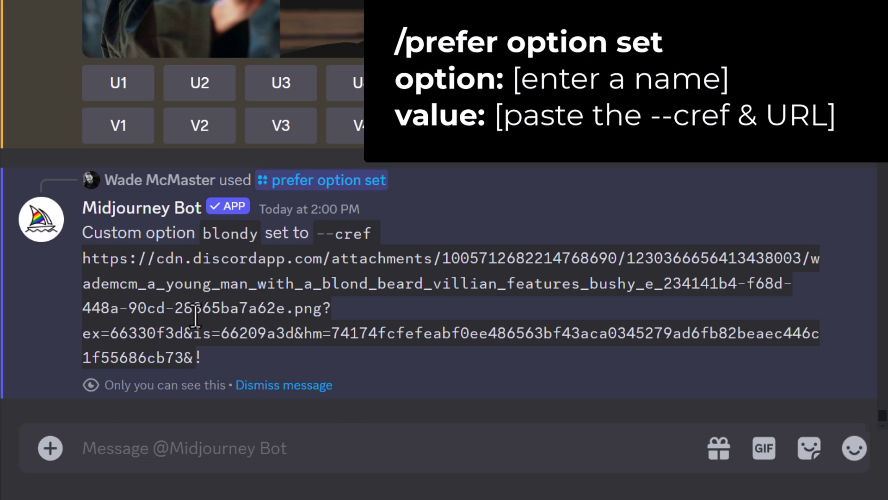
# - Send the /imagine prompt 'a man riding a bike --blondy'
pyautogui.write('/imagi')
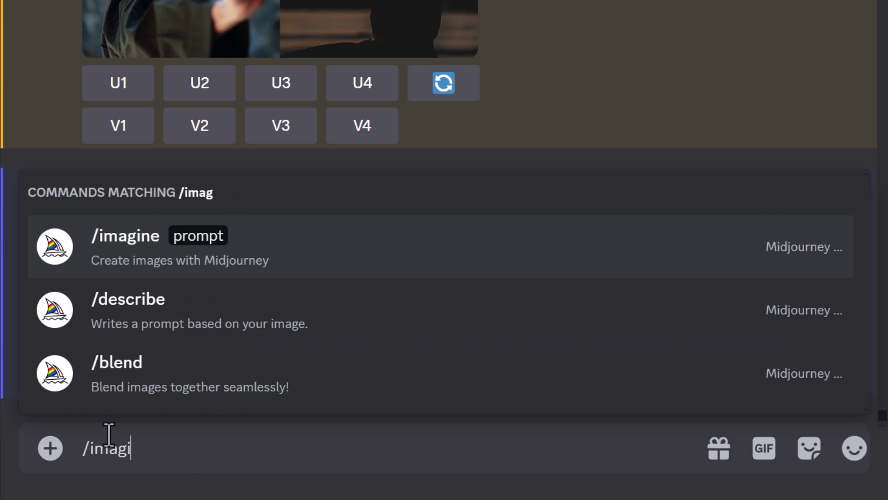
pyautogui.press('Tab')
pyautogui.write('a man riding a bike ')
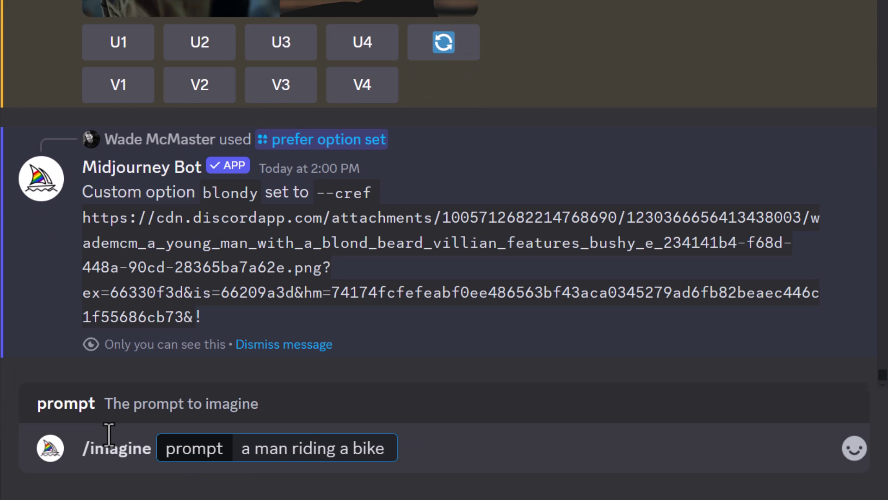
pyautogui.write('--blond')
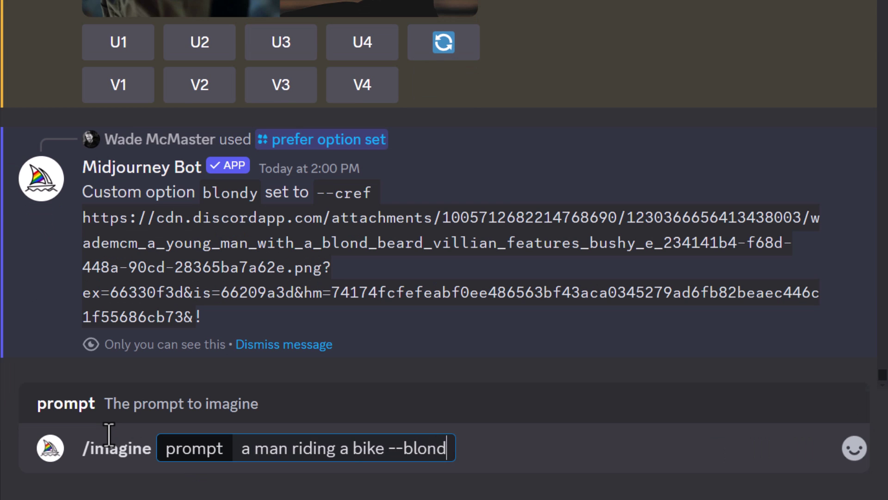
pyautogui.write('y')
pyautogui.press('Return')
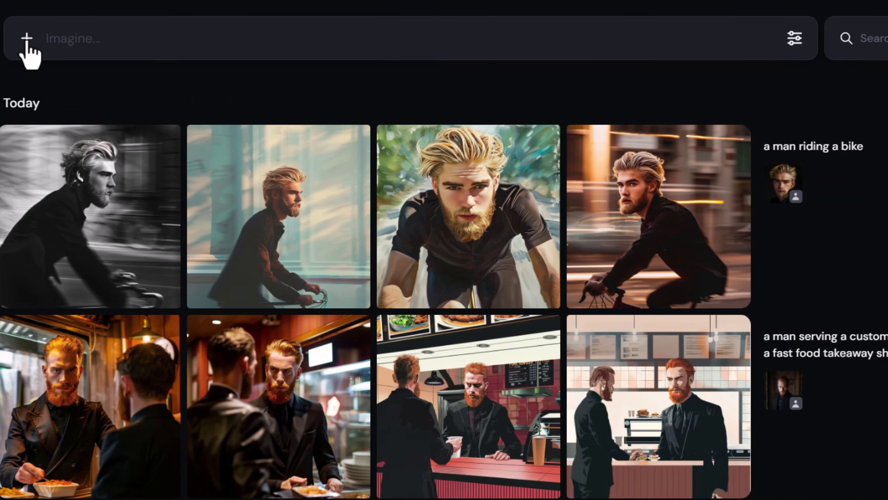
# - Open and then close the web Imagine bar's image reference panel
pyautogui.click(26, 38)
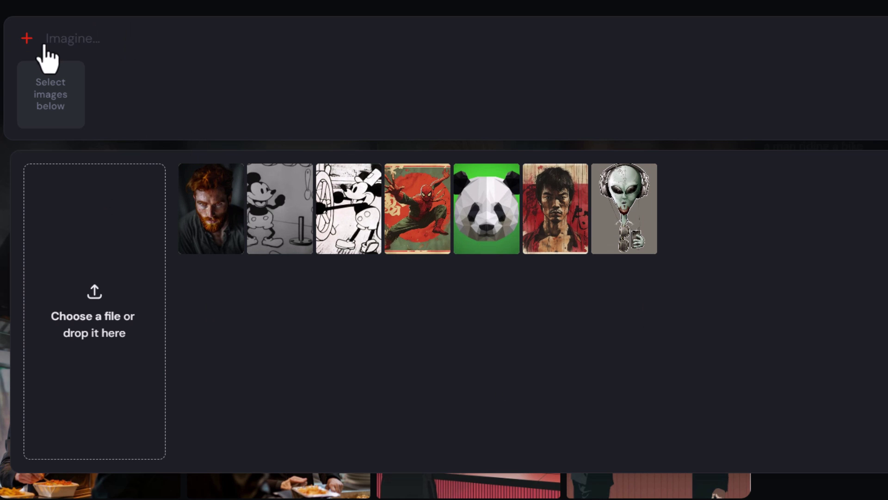
pyautogui.click(27, 38)
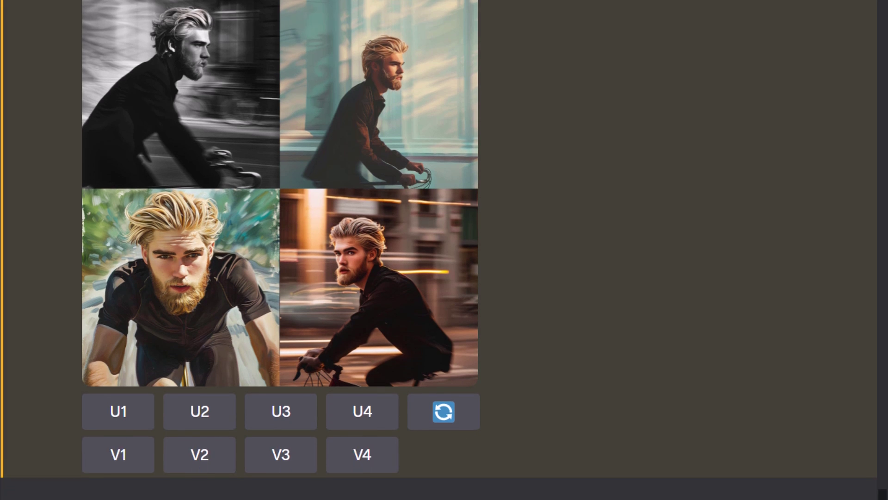
# - Run /imagine with the white-suit street-walking professional photography prompt plus --blondy
pyautogui.write('/')
pyautogui.press('Return')
pyautogui.hotkey('ctrl', 'v')
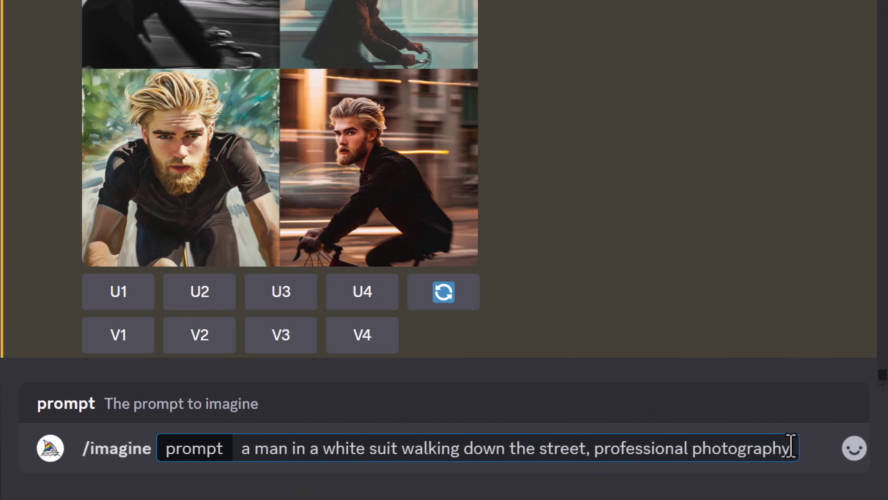
pyautogui.write('--blondy')
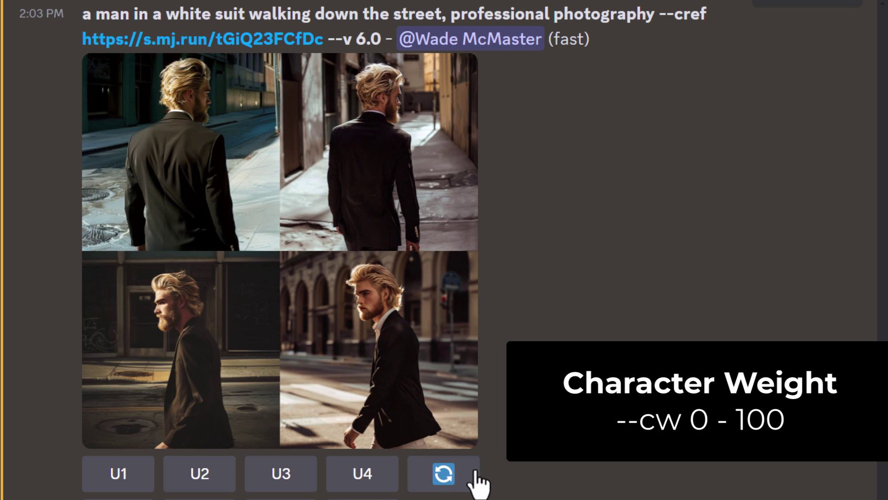
# - Reroll the street prompt with --cw 0 appended and submit it
pyautogui.click(437, 481)
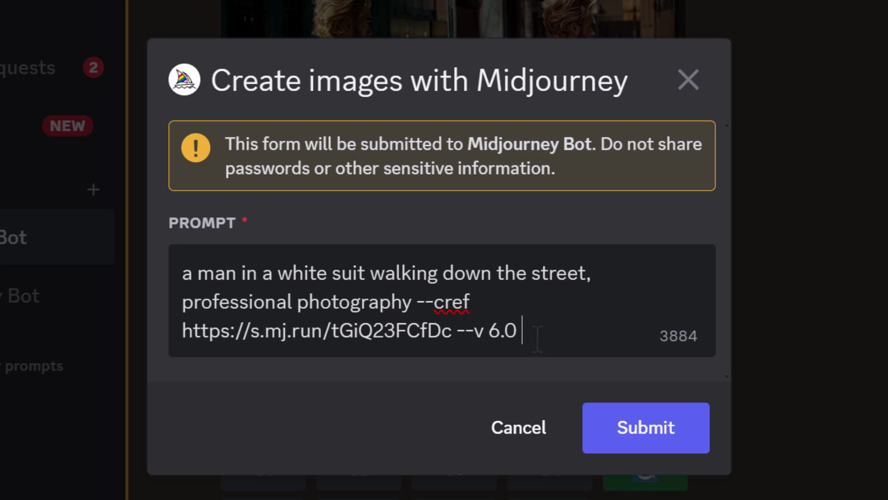
pyautogui.write('--cw')
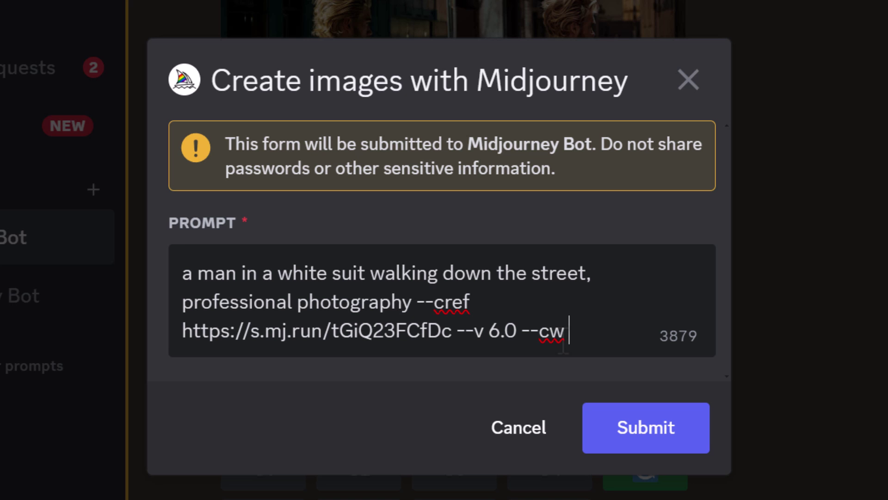
pyautogui.write(' 0')
pyautogui.click(676, 447)
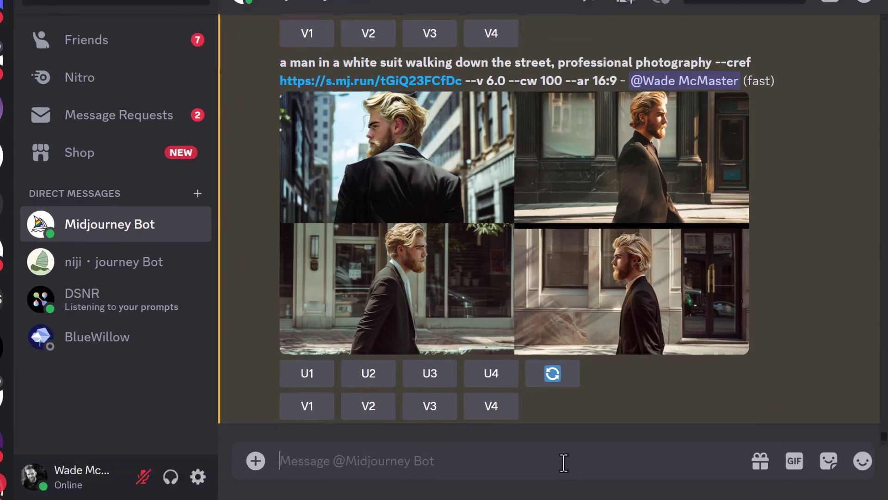
# - Start an /imagine prompt 'a man and a woman eating lunch --blondy' and close the enlarged image view
pyautogui.write('/imag')
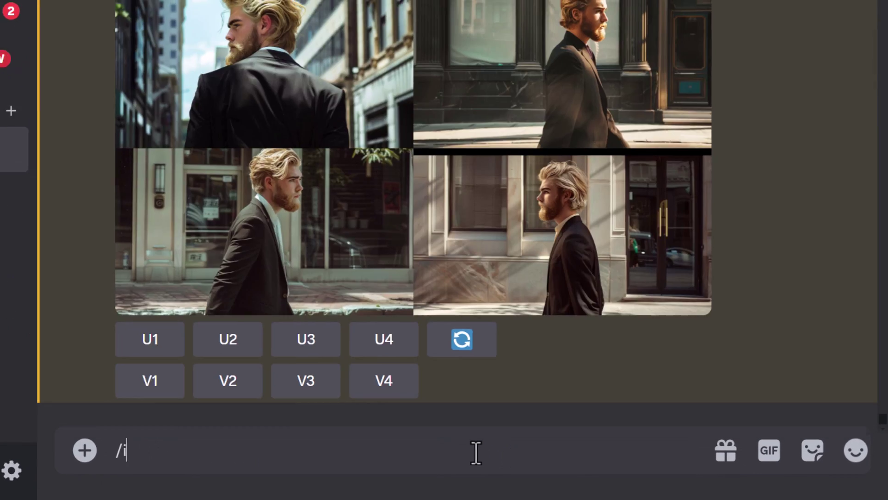
pyautogui.press('Tab')
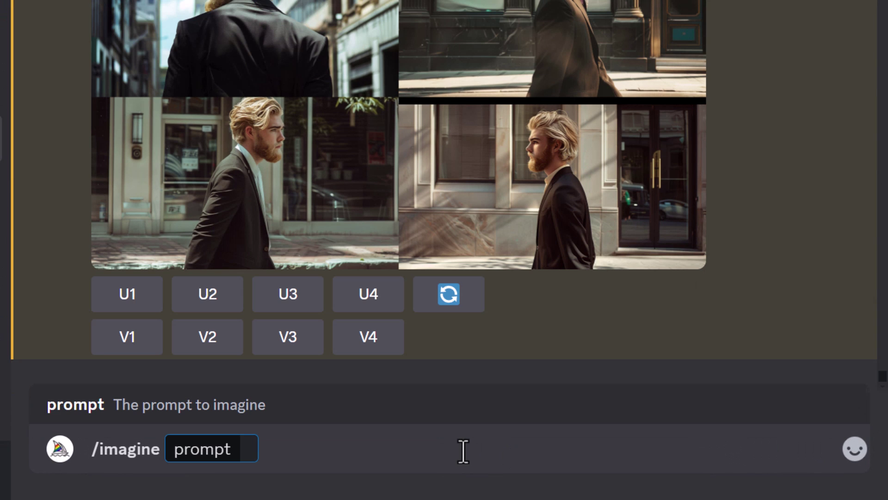
pyautogui.write('a man and a woman eating lunch')
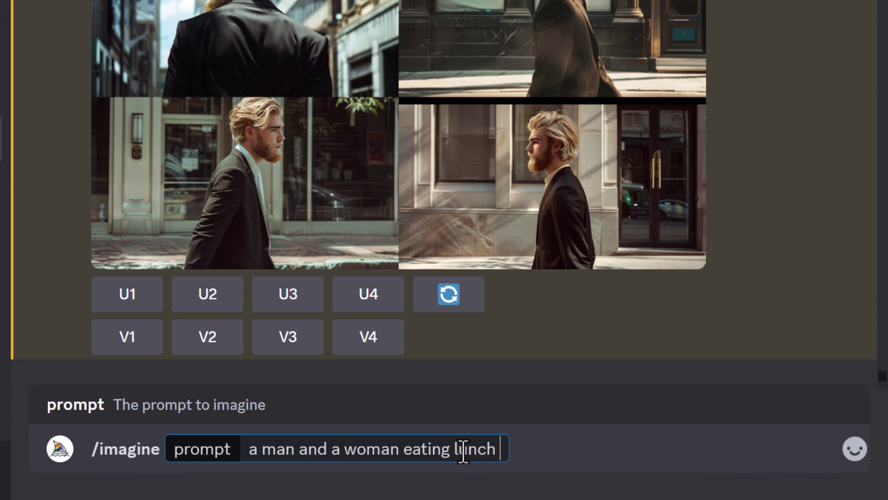
pyautogui.write(' --blondy')
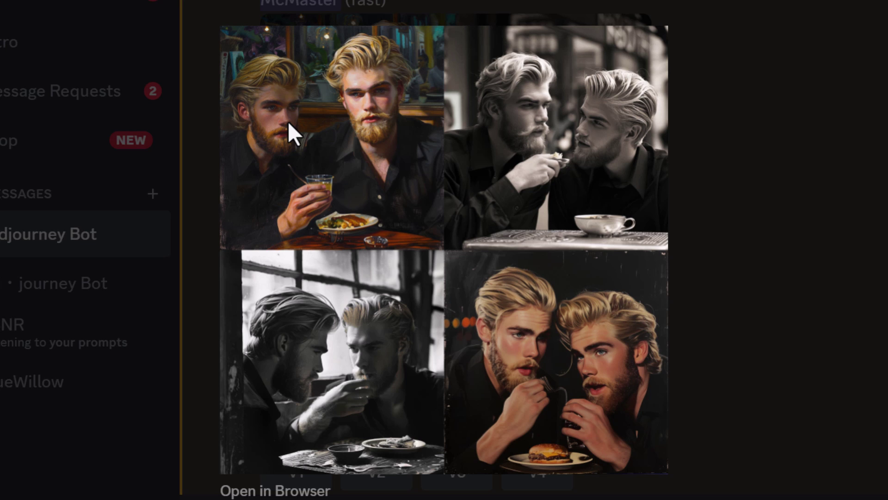
pyautogui.click(729, 130)
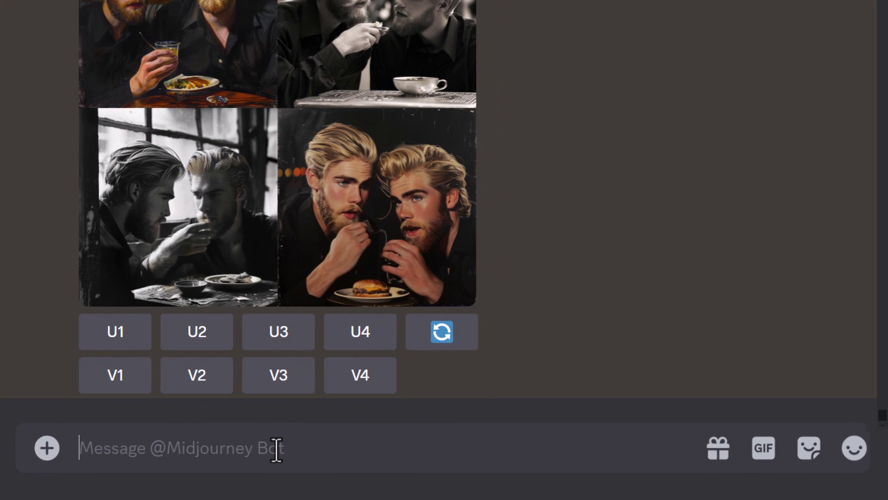
# - Submit the lunch prompt extended with the black suit and blond hair description and --ar 16:9
pyautogui.write('/imagine prompt a man and a woman eating lunch')
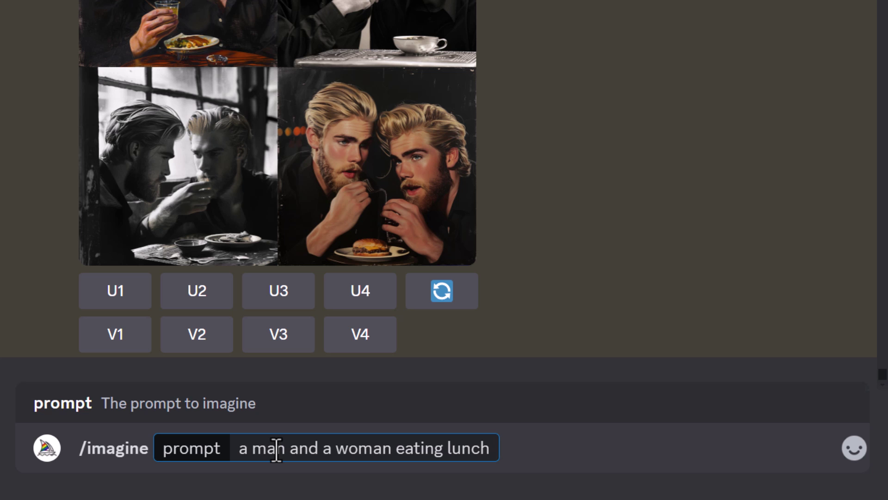
pyautogui.write(',')
pyautogui.write('the man is wearing a black suit and has blond hair, professional photography')
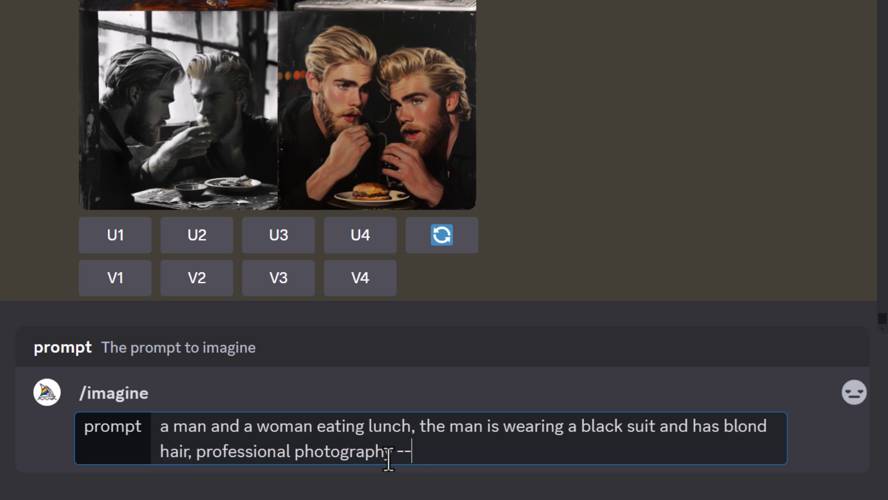
pyautogui.write('ar 16:9')
pyautogui.press('Return')
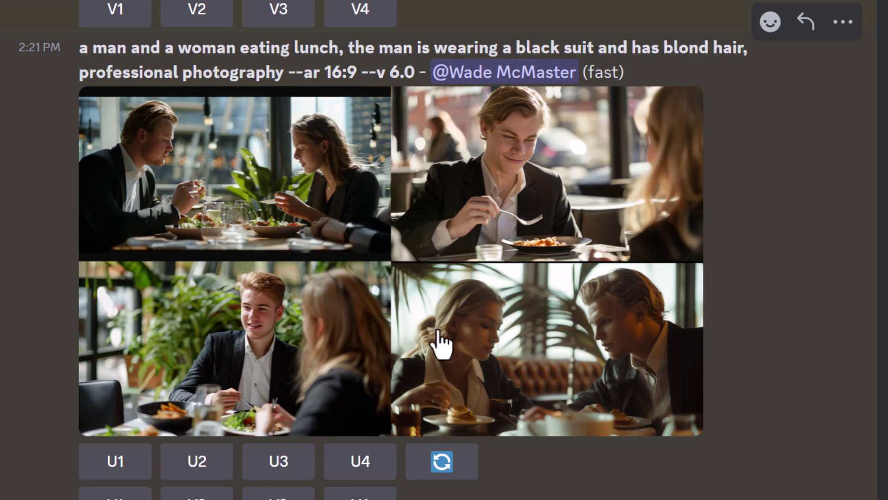
# - Upscale the fourth lunch image, rectangle-mask the man's head in Vary (Region), and append --blondy
pyautogui.click(368, 475)
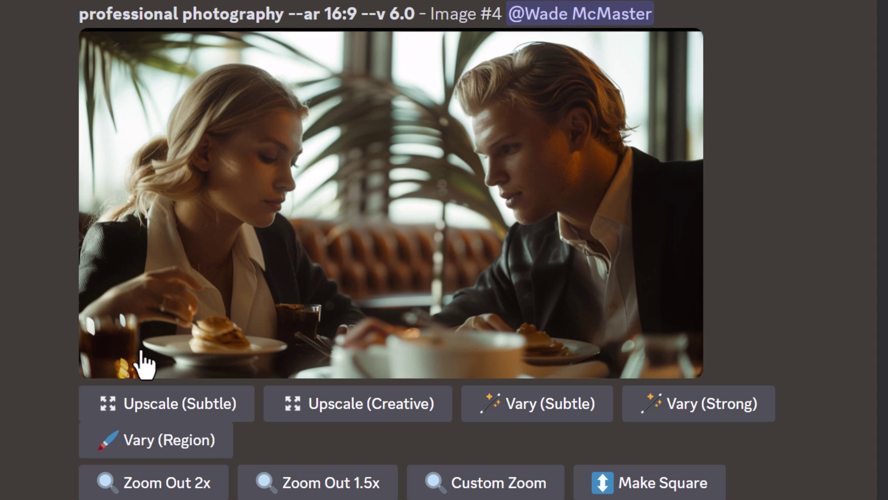
pyautogui.click(156, 454)
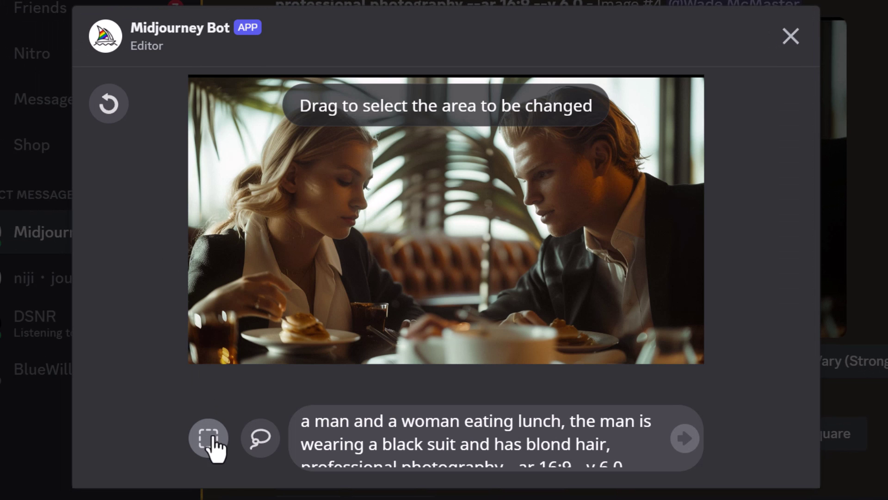
pyautogui.click(642, 176)
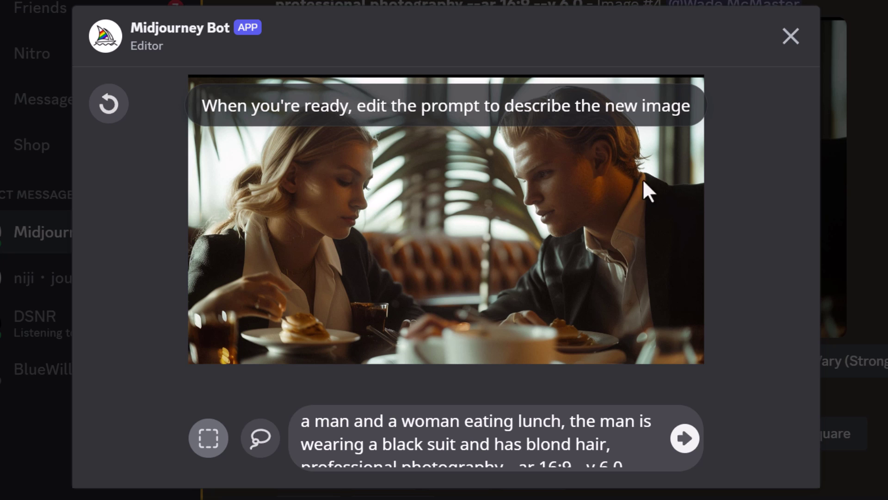
pyautogui.moveTo(686, 287); pyautogui.dragTo(477, 76)
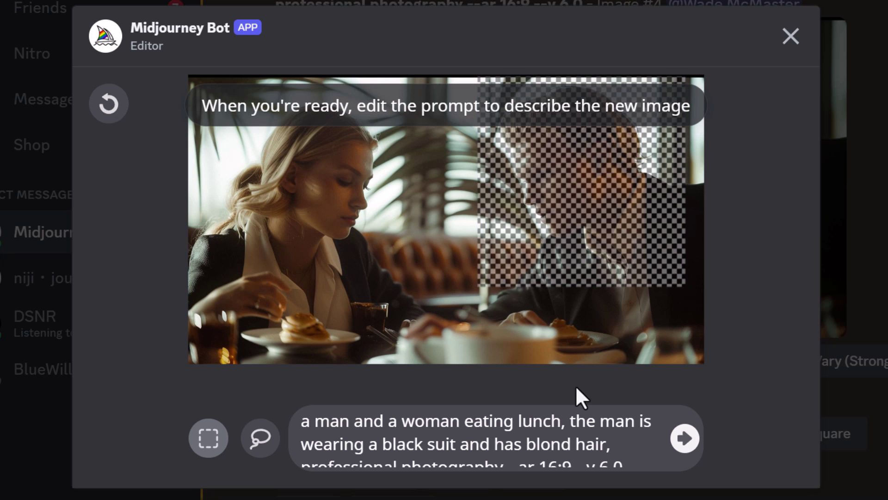
pyautogui.scroll(-1, 603, 432)
pyautogui.click(630, 455)
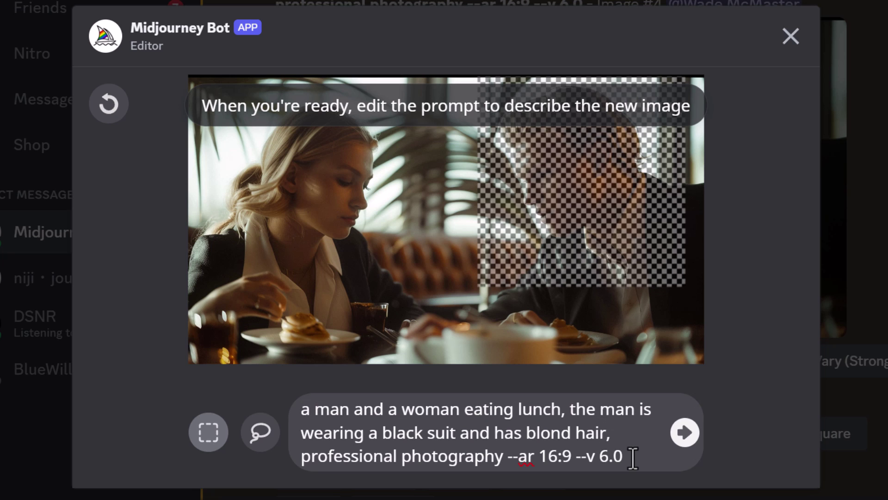
pyautogui.write('--bl')
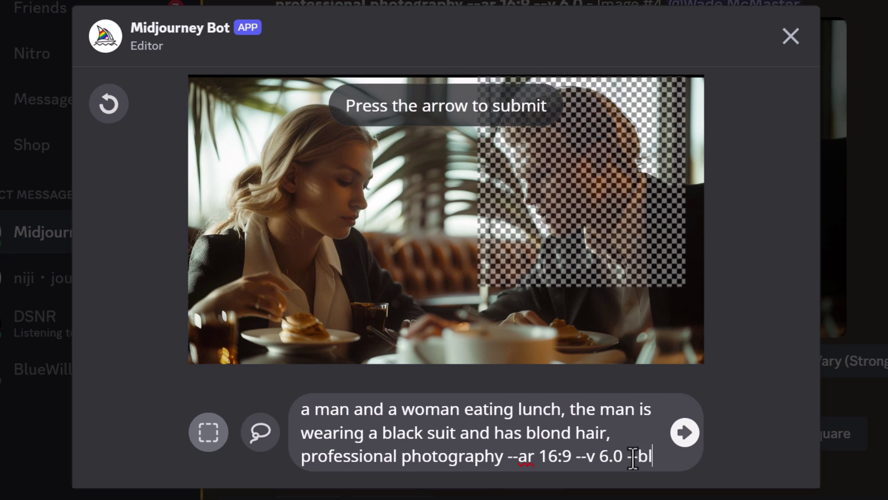
pyautogui.write('ondy')
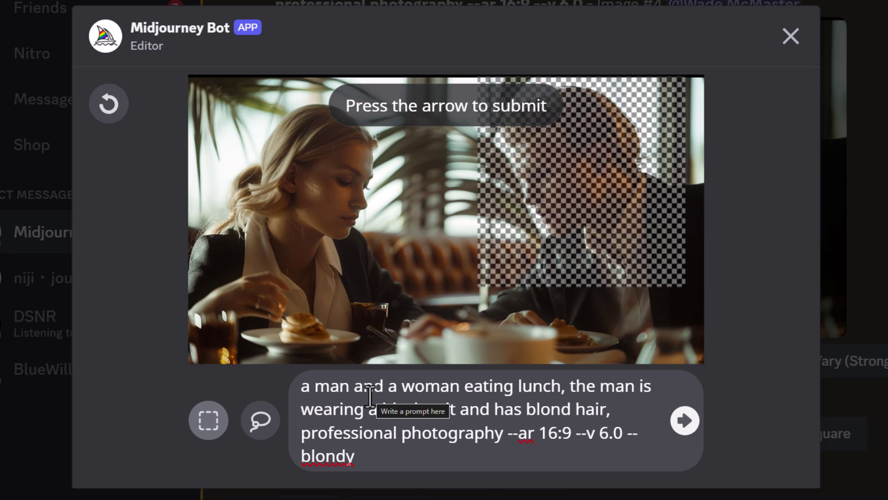
# - Submit the region variation, then copy the second red-haired woman image's address
pyautogui.click(675, 431)
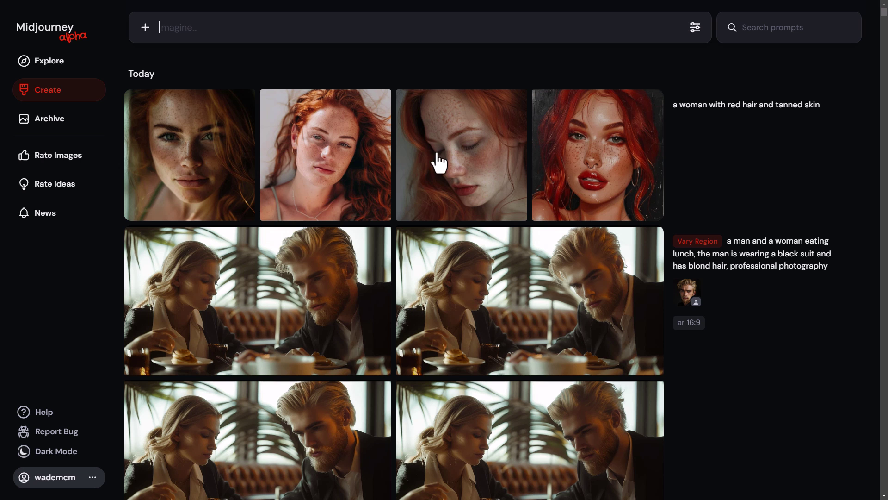
pyautogui.click(338, 147)
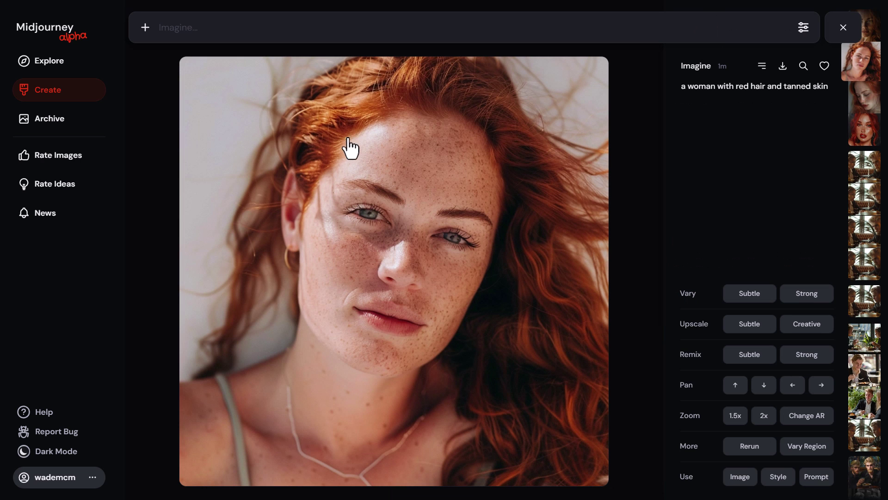
pyautogui.rightClick(363, 138)
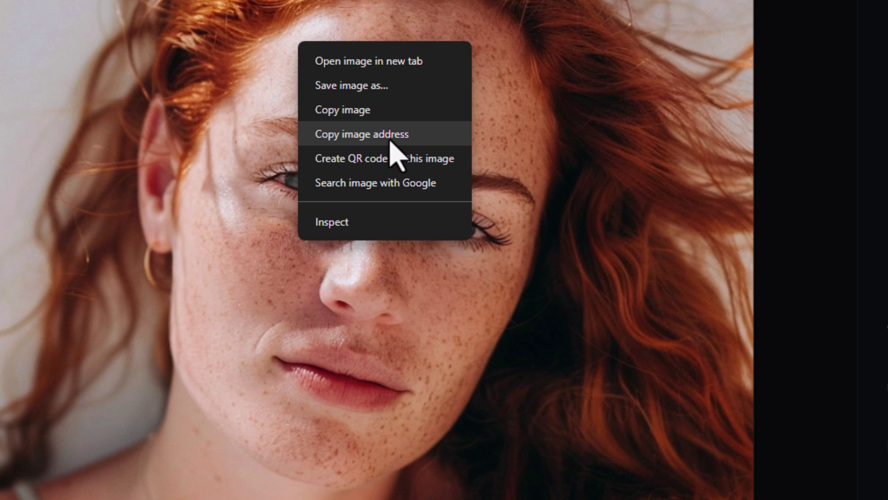
pyautogui.click(390, 139)
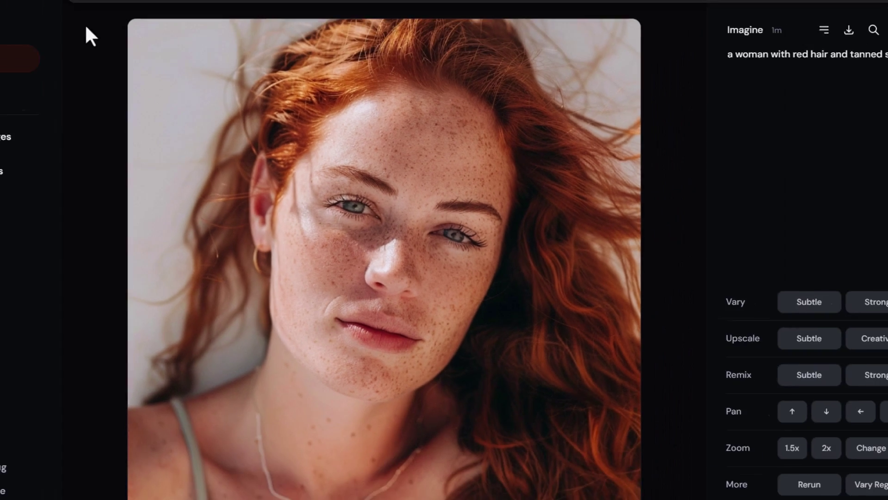
# - Open the lower-right bearded-man lunch image in Vary Region with the lasso selection tool
pyautogui.click(85, 34)
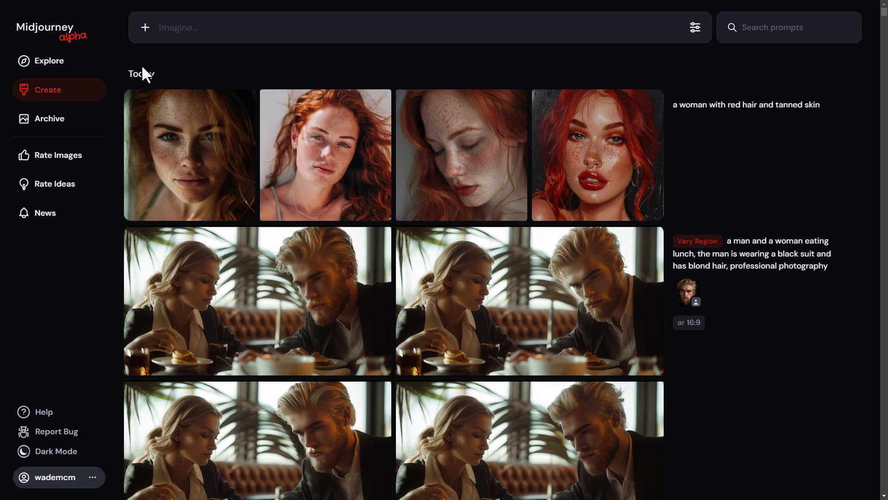
pyautogui.scroll(-1, 383, 293)
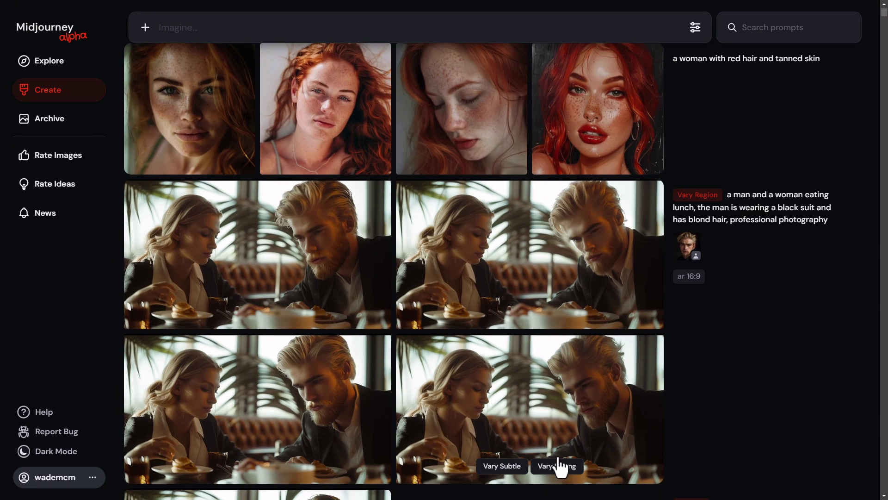
pyautogui.click(532, 407)
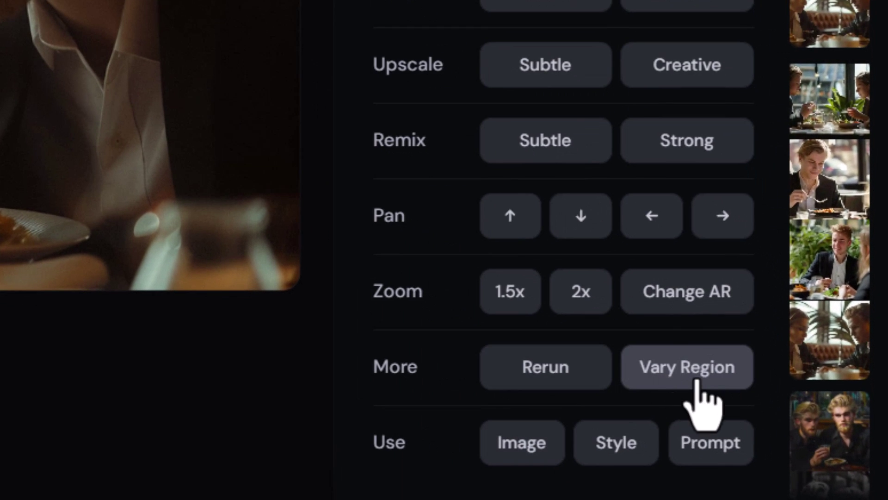
pyautogui.click(699, 380)
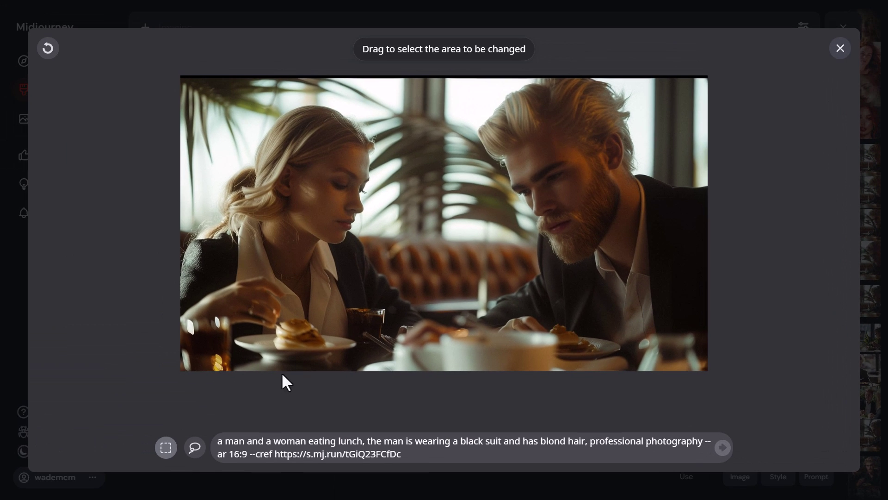
pyautogui.click(195, 447)
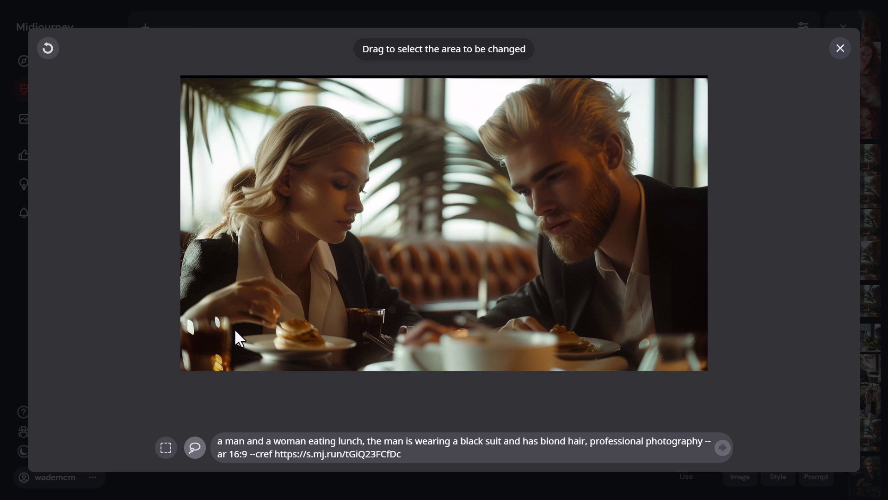
# - Lasso the woman, replace the --cref link with the red-haired image address, and submit
pyautogui.moveTo(234, 329)
pyautogui.mouseDown()
pyautogui.moveTo(277, 335)
pyautogui.moveTo(297, 313)
pyautogui.moveTo(296, 291)
pyautogui.moveTo(250, 268)
pyautogui.moveTo(252, 242)
pyautogui.moveTo(300, 289)
pyautogui.moveTo(389, 225)
pyautogui.moveTo(401, 154)
pyautogui.moveTo(346, 101)
pyautogui.moveTo(274, 92)
pyautogui.moveTo(227, 122)
pyautogui.moveTo(200, 220)
pyautogui.moveTo(165, 298)
pyautogui.moveTo(189, 349)
pyautogui.mouseUp()
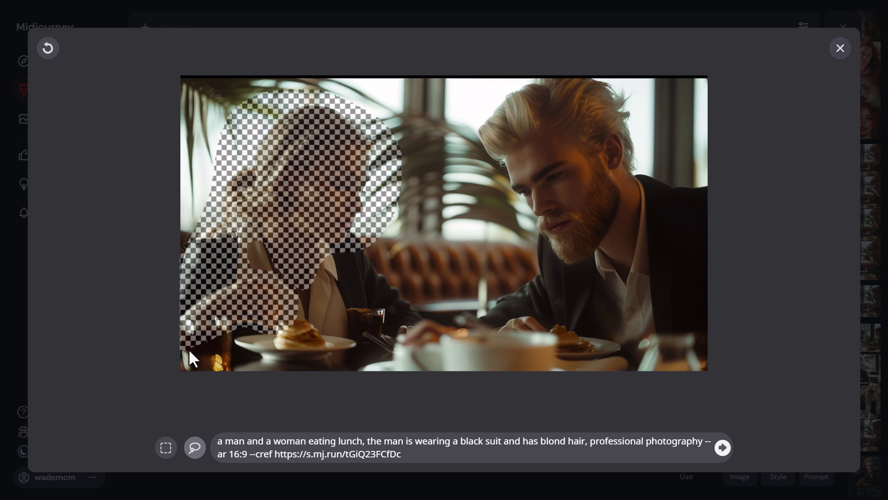
pyautogui.moveTo(232, 328); pyautogui.dragTo(232, 327)
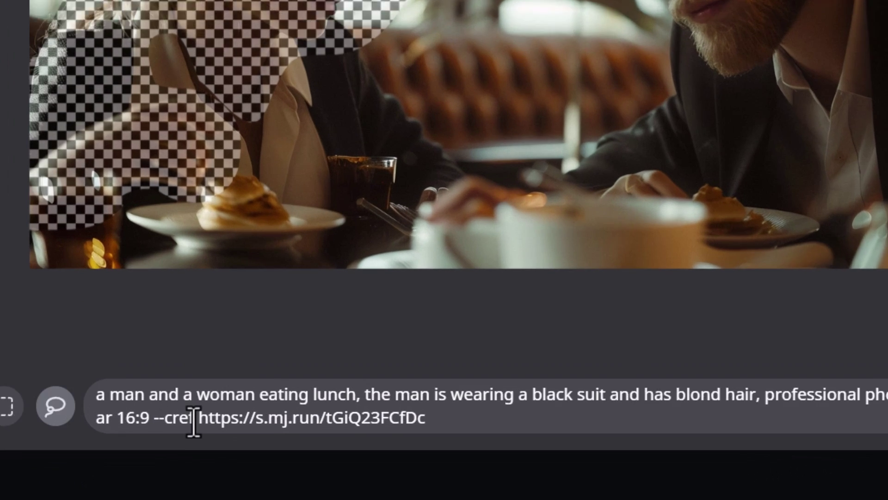
pyautogui.moveTo(274, 455); pyautogui.dragTo(410, 456)
pyautogui.press('BackSpace')
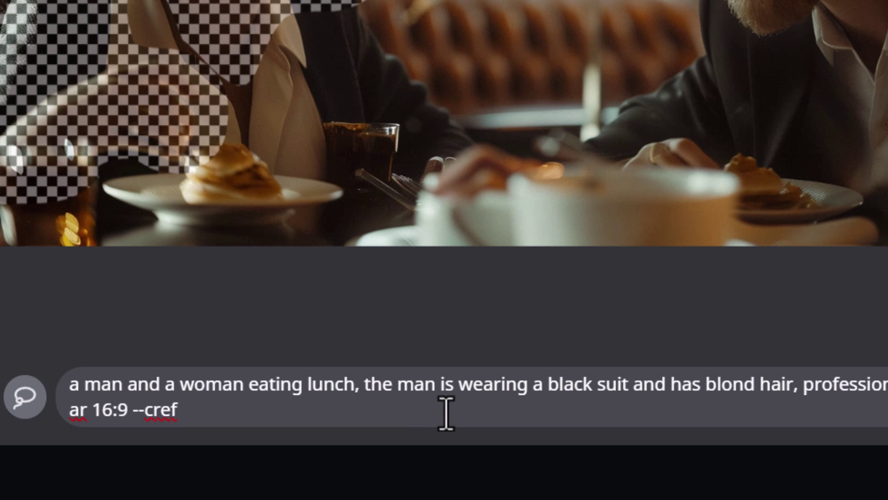
pyautogui.rightClick(197, 419)
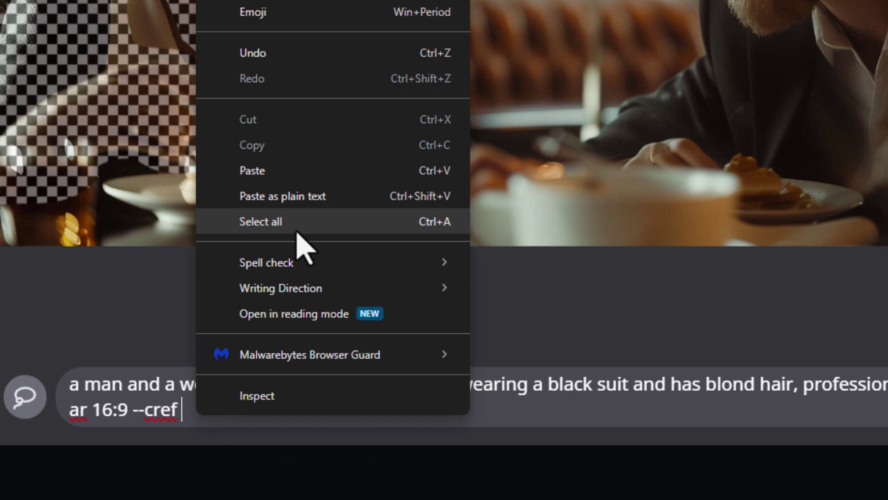
pyautogui.click(293, 173)
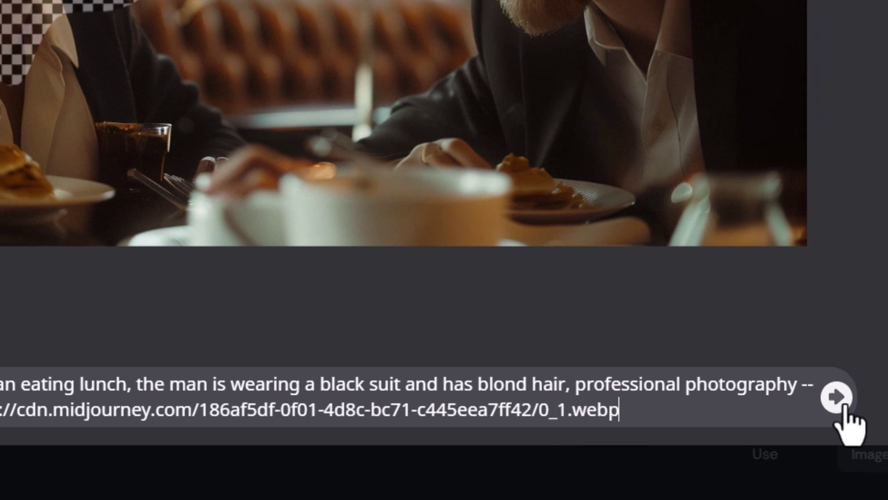
pyautogui.click(838, 401)
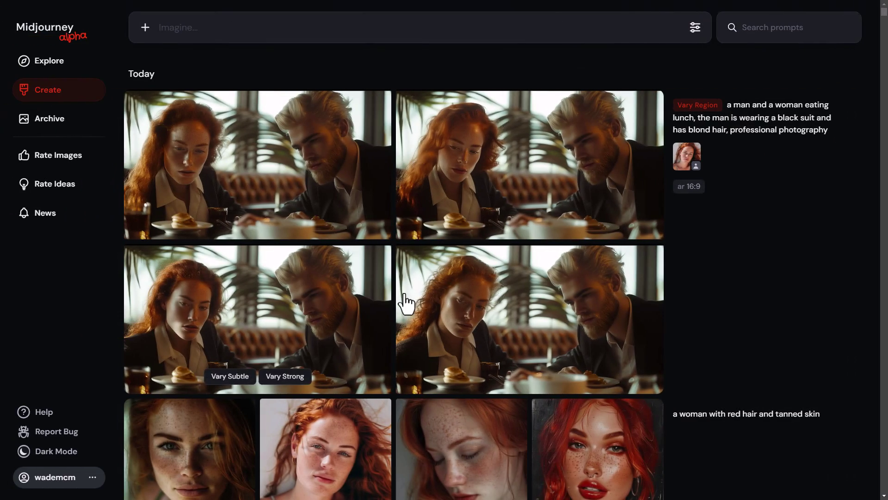
# - Open the first lunch variant enlarged to browse through the results
pyautogui.click(234, 162)
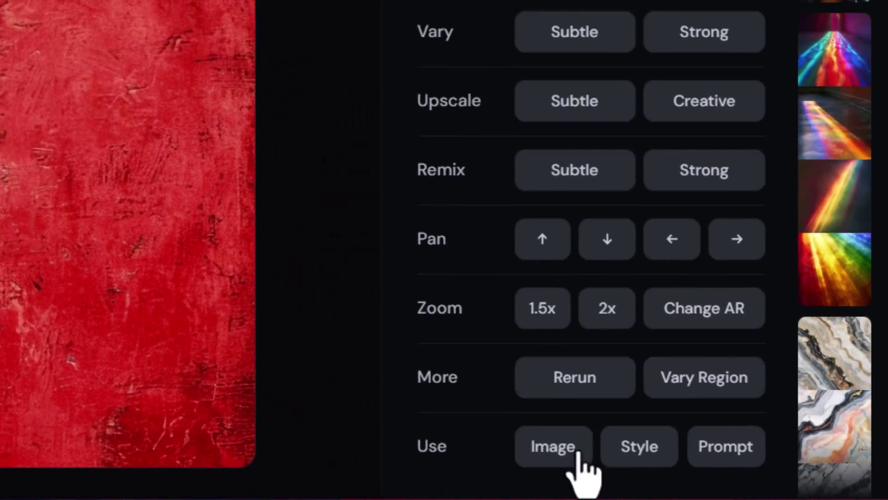
# - Generate 'a woman down town' using the red texture as a character reference
pyautogui.click(581, 458)
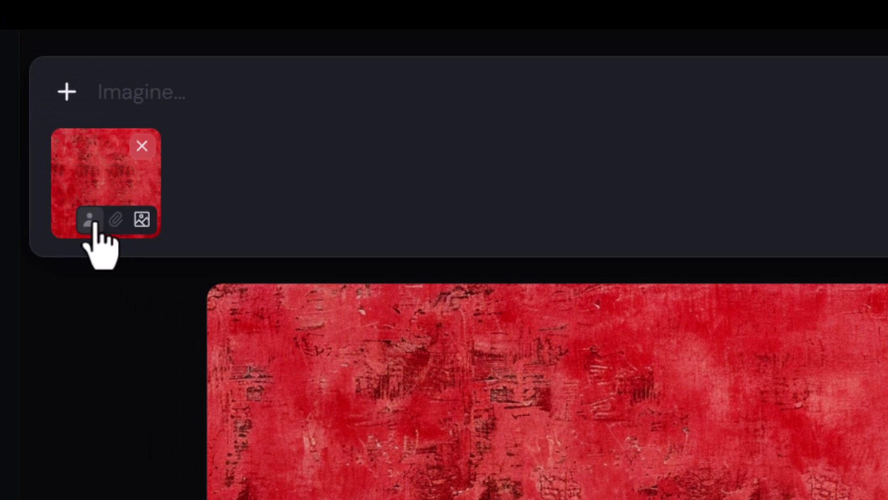
pyautogui.click(90, 220)
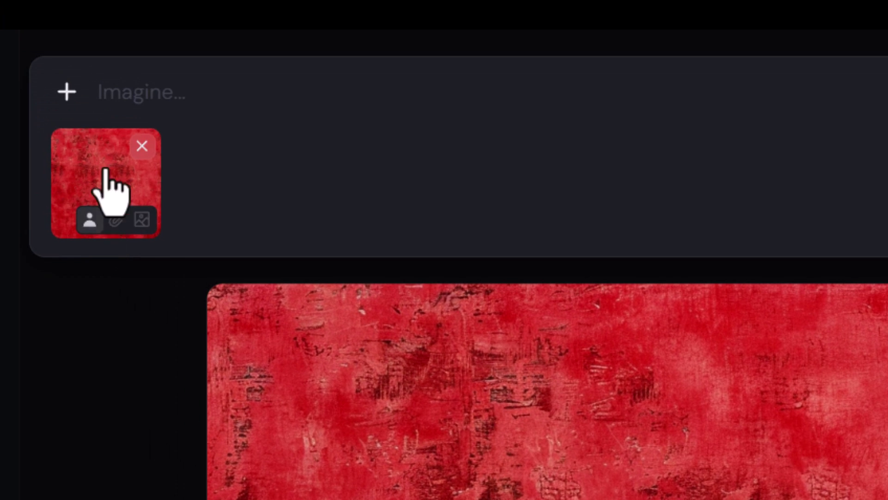
pyautogui.click(130, 95)
pyautogui.write('a woman down town')
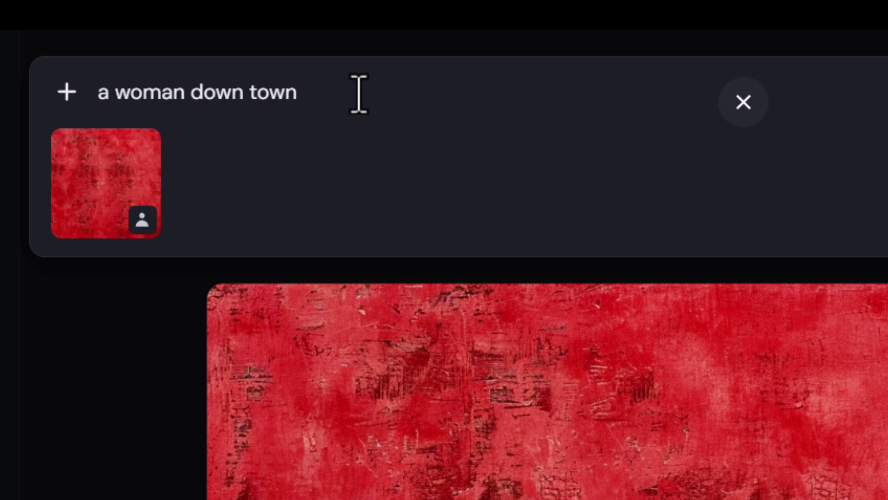
pyautogui.press('Return')
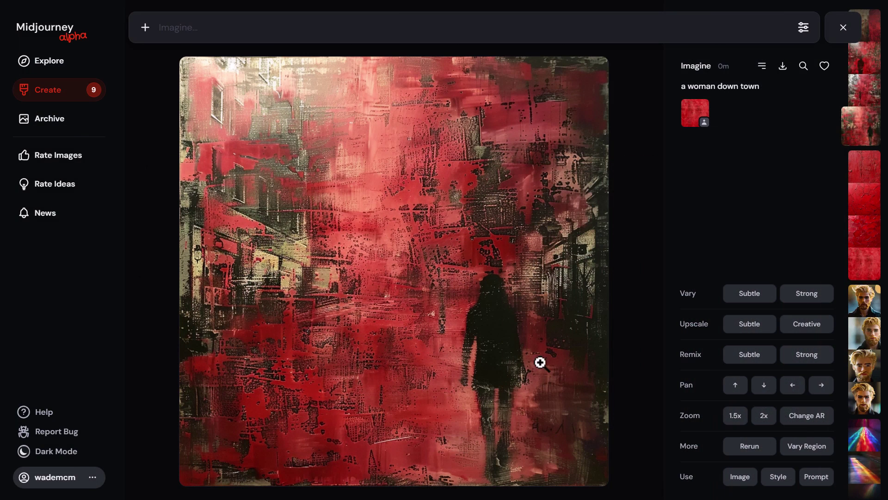
pyautogui.press('Up')
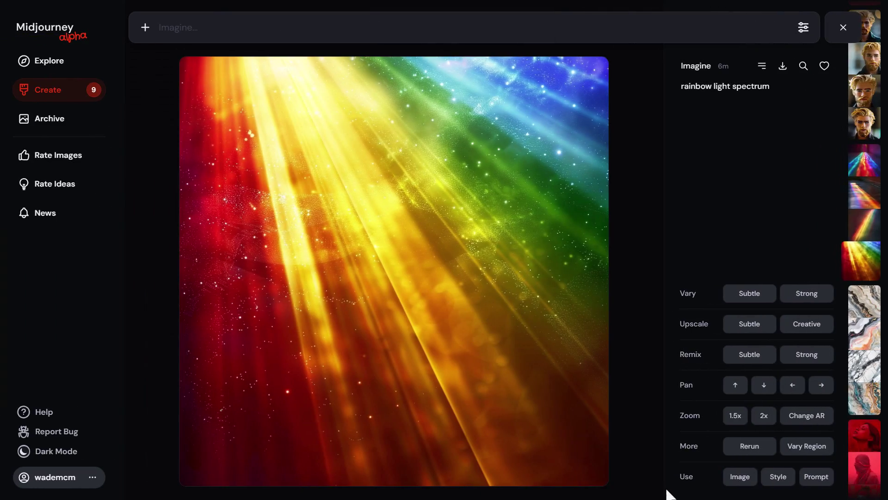
# - Use the rainbow image as a character reference for 'a man in a business meeting' and review results
pyautogui.click(740, 476)
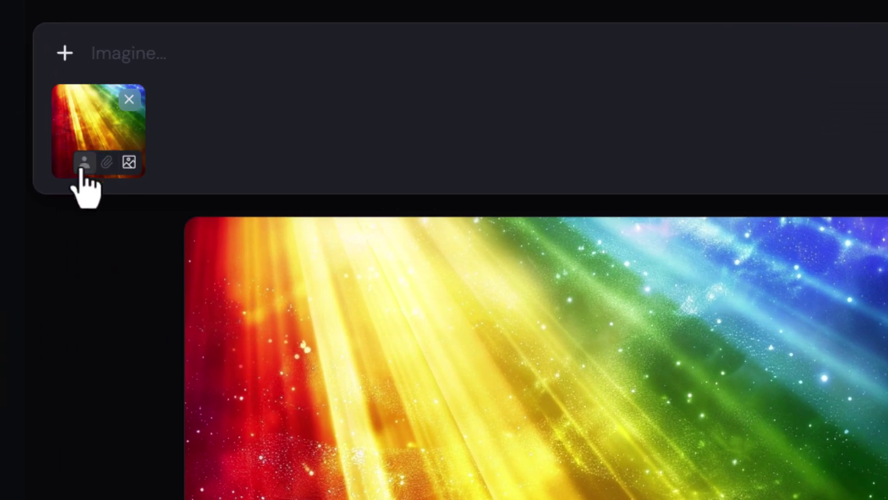
pyautogui.click(84, 162)
pyautogui.write('a man in a business meeting')
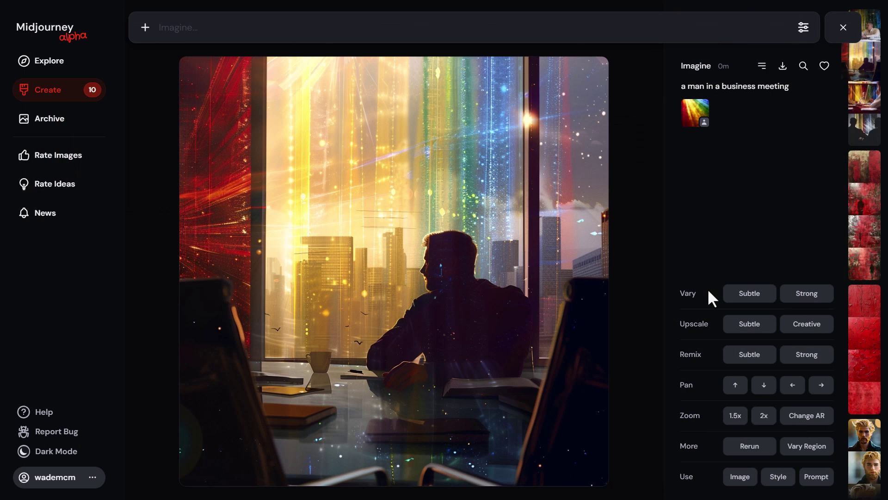
pyautogui.press('Down')
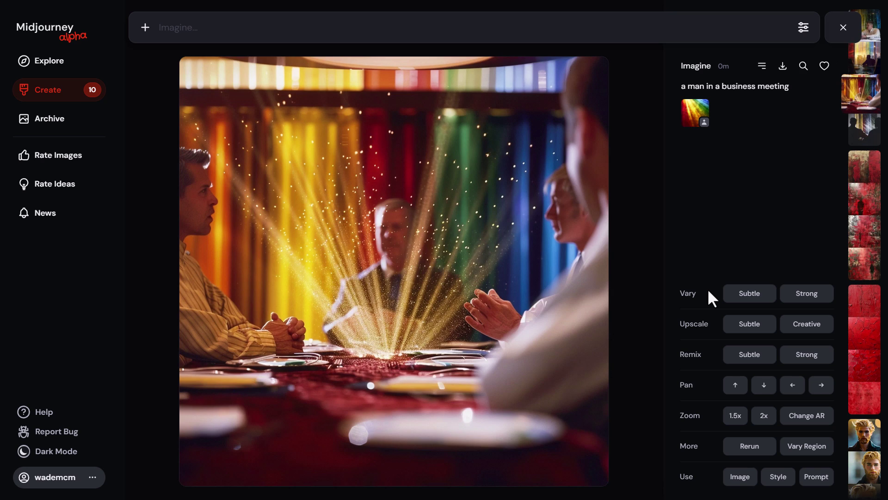
pyautogui.press('Down')
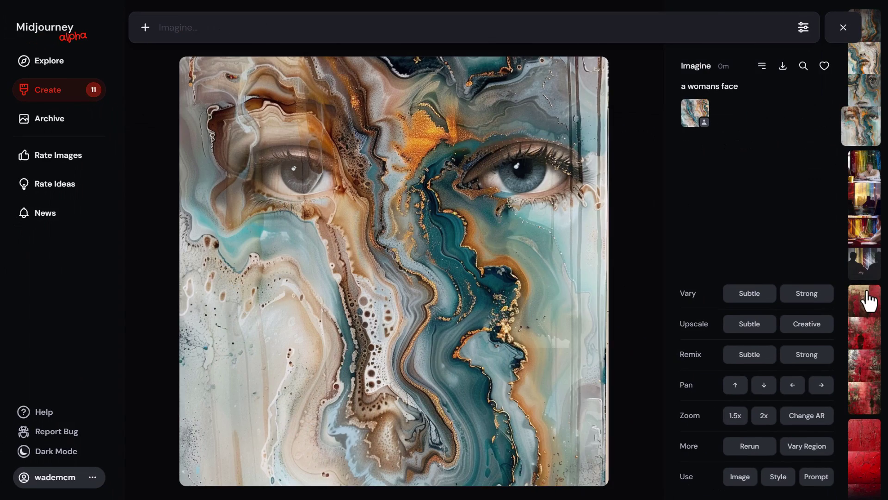
# - Browse the woman's face results, generate 'a mans face', and compare the teal and chrome faces
pyautogui.press('Down')
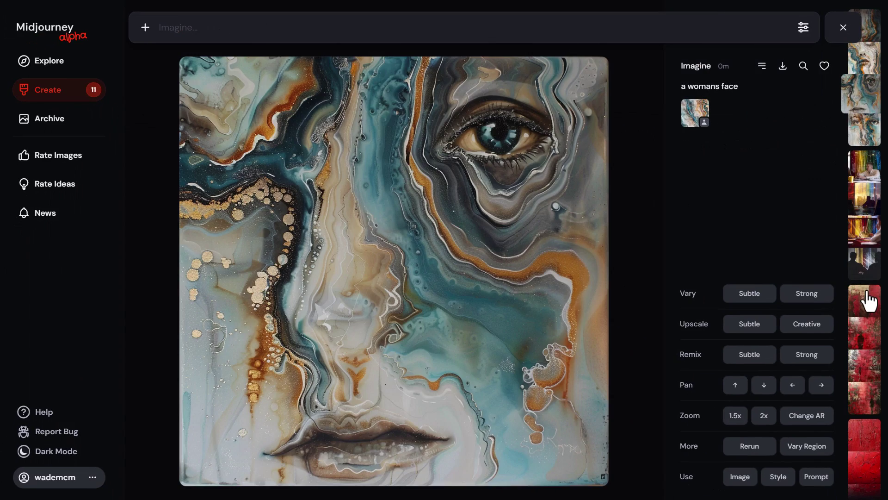
pyautogui.press('Down')
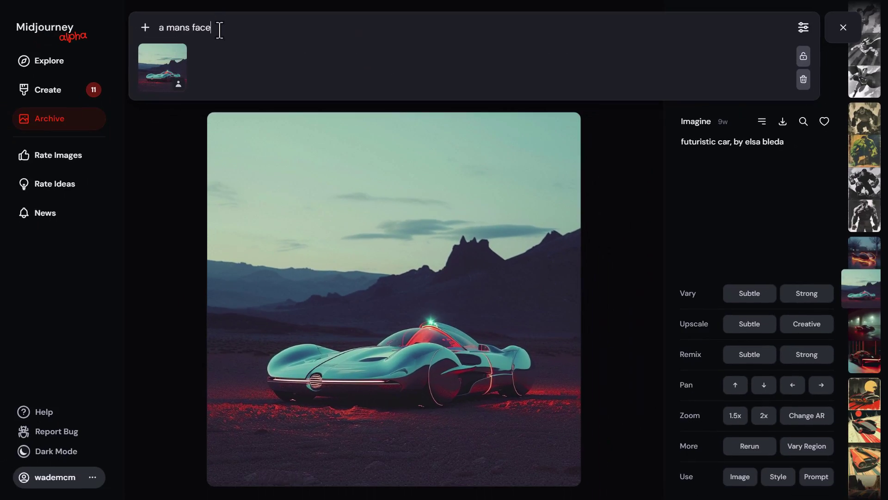
pyautogui.press('Return')
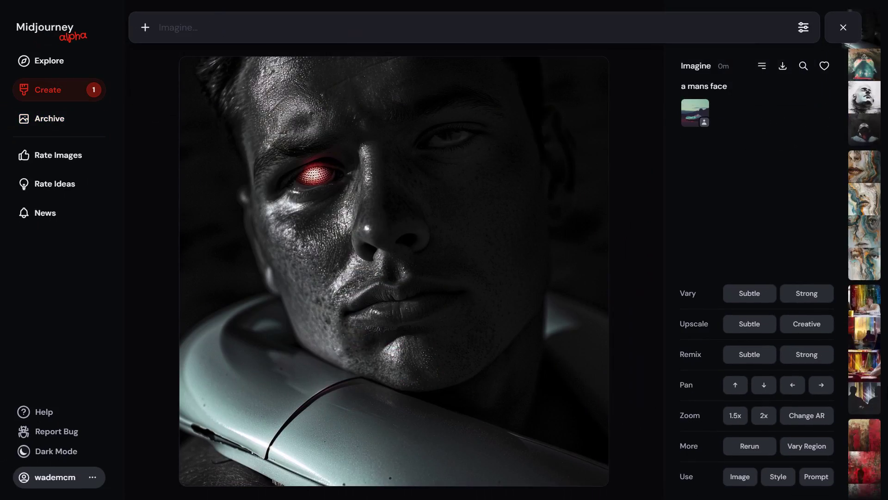
pyautogui.press('Down')
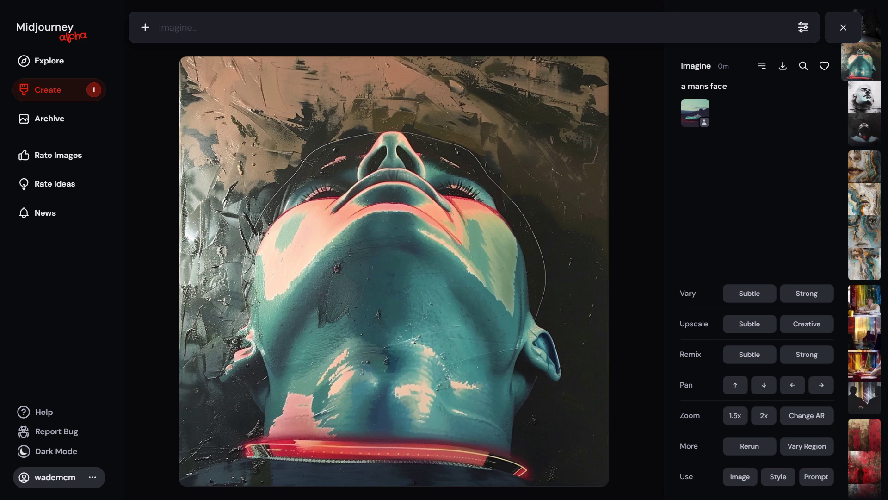
pyautogui.press('Down')
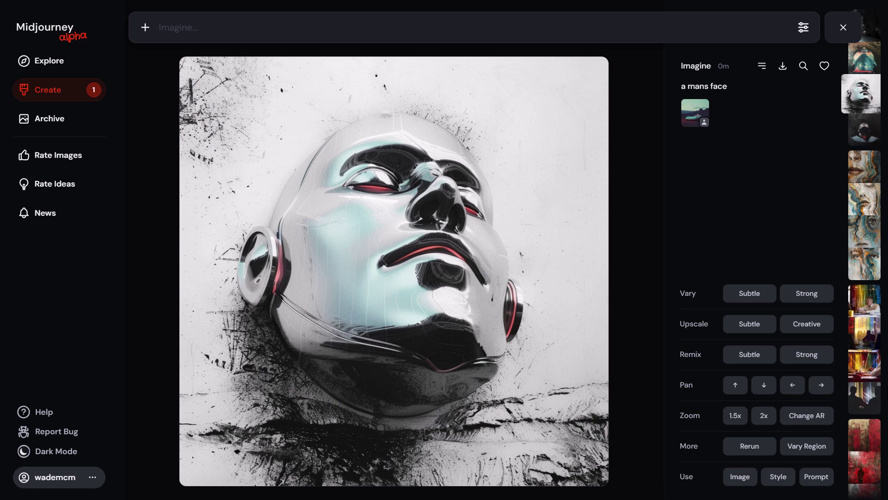
pyautogui.press('Down')
pyautogui.press('Up')
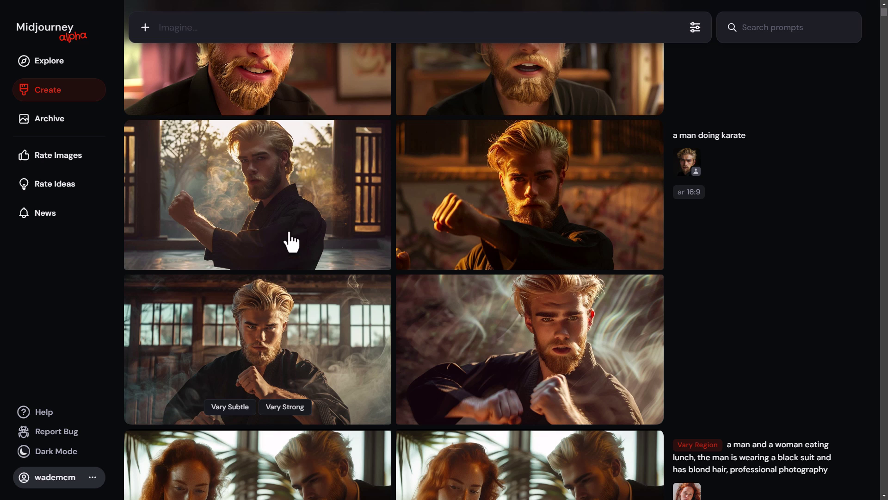
# - Attach two karate images of the blond-bearded man as character references
pyautogui.click(262, 328)
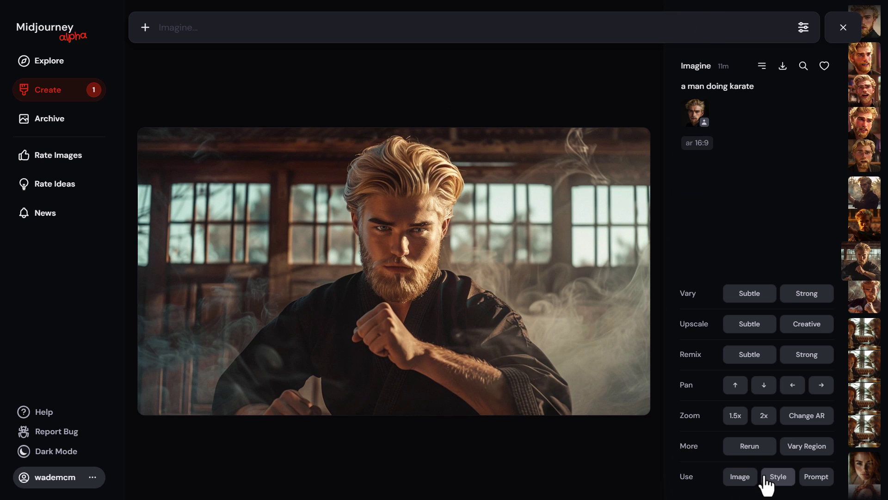
pyautogui.click(746, 480)
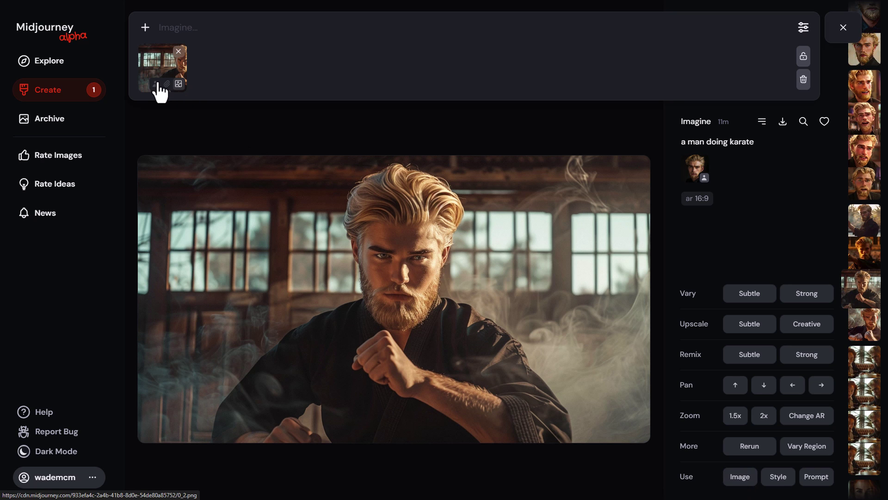
pyautogui.click(155, 84)
pyautogui.click(865, 227)
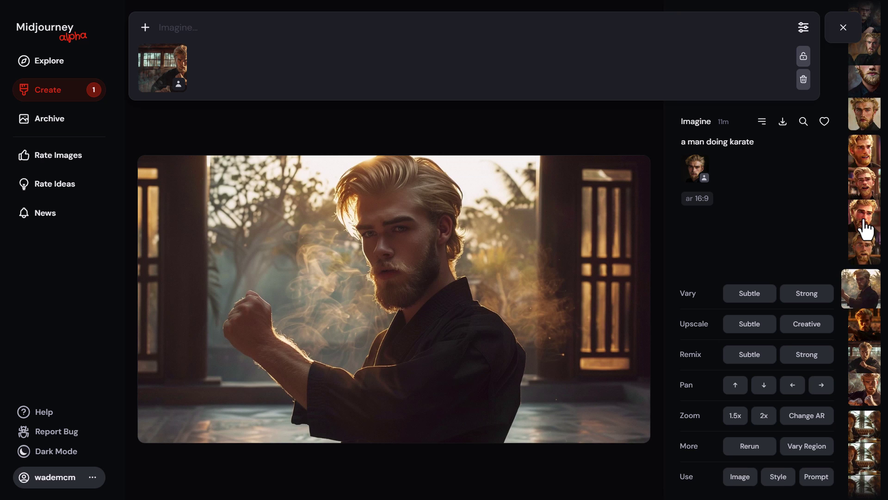
pyautogui.click(745, 478)
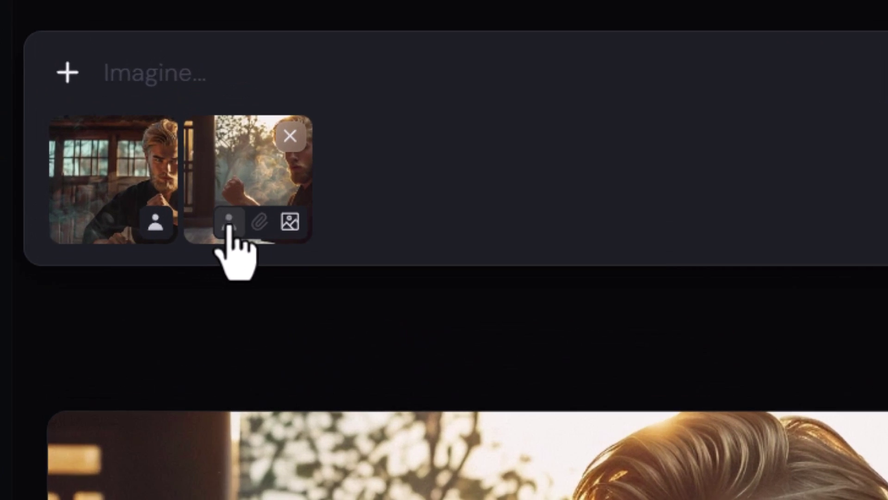
pyautogui.click(205, 84)
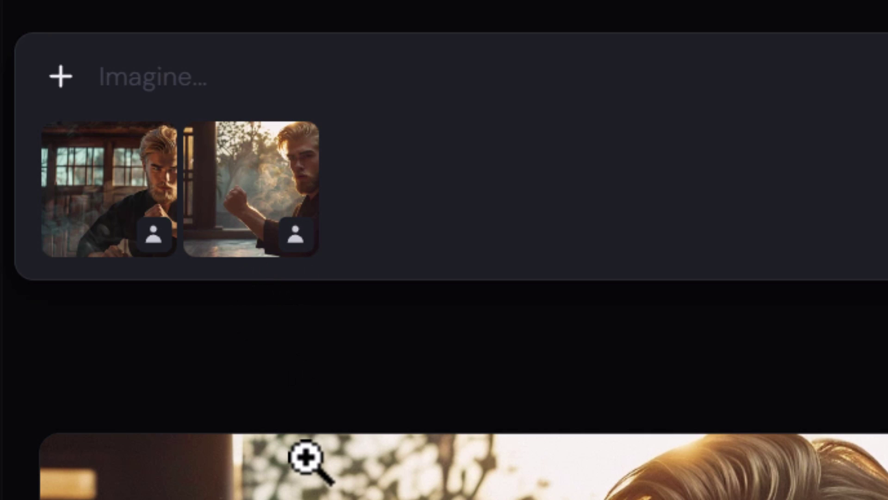
pyautogui.moveTo(303, 247)
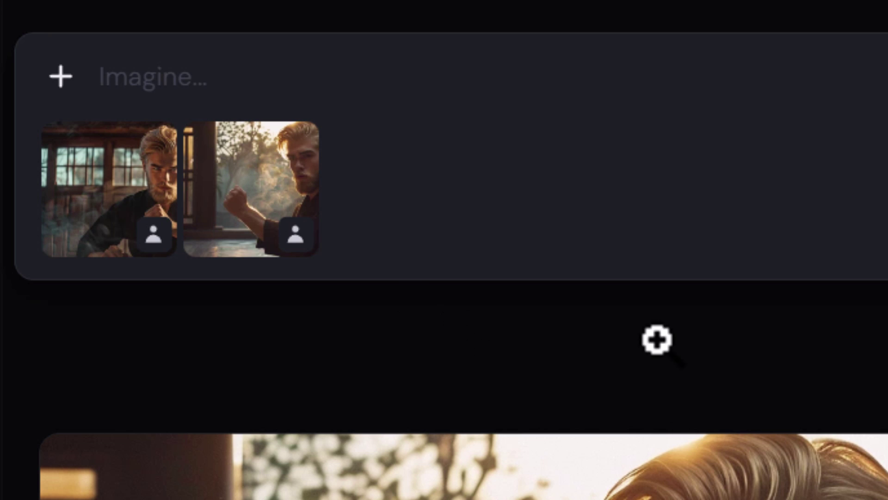
# - Enter the prompt 'karate man in nature', keeping both karate character references attached
pyautogui.click(248, 81)
pyautogui.write('karate man in nature')
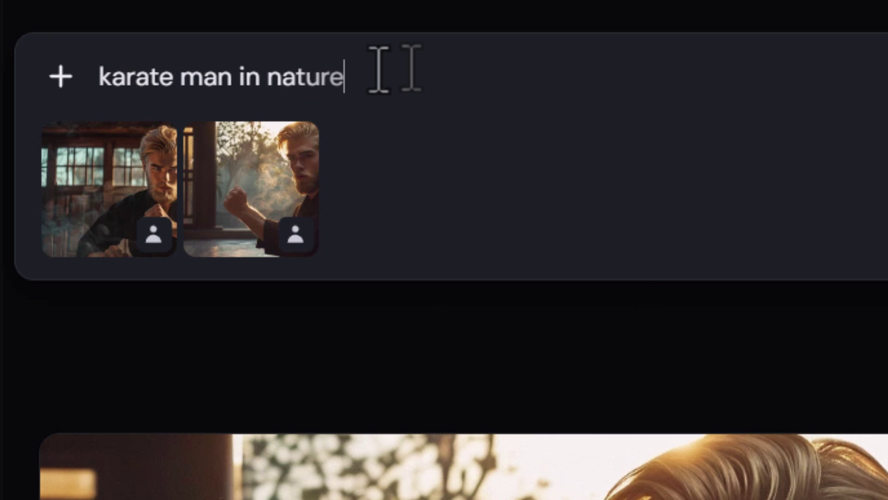